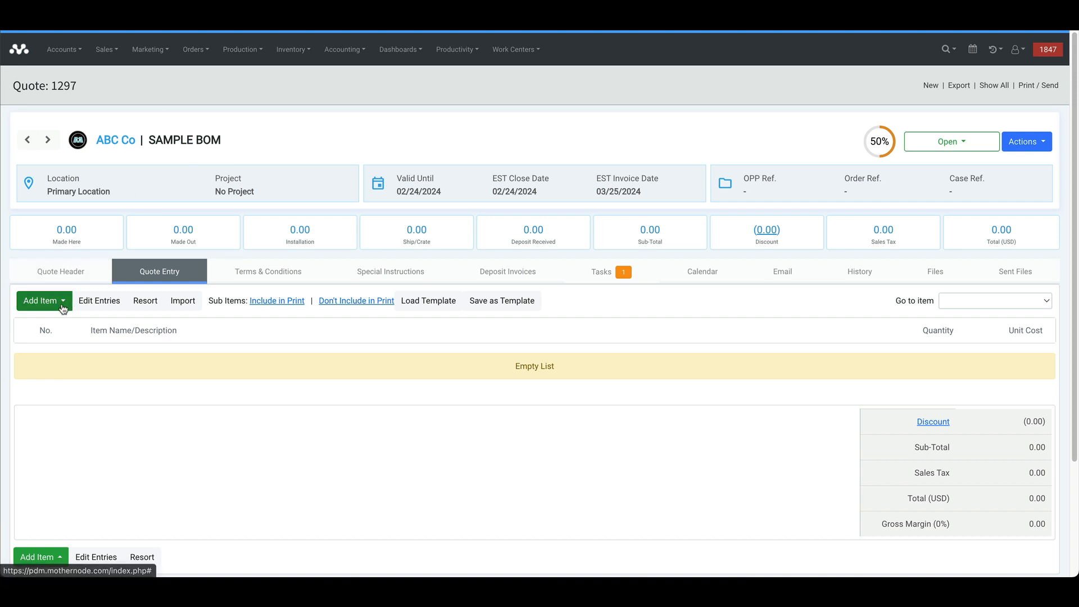
Add a BOM FreeForm item to the quote and name it "Post and Panel 8'"
click(63, 306)
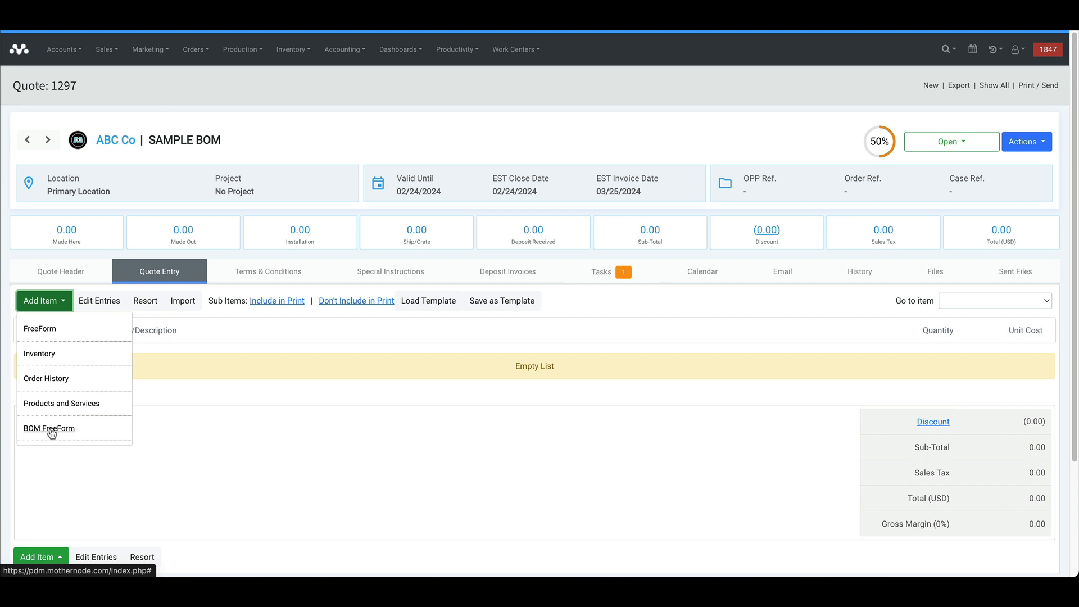
click(51, 432)
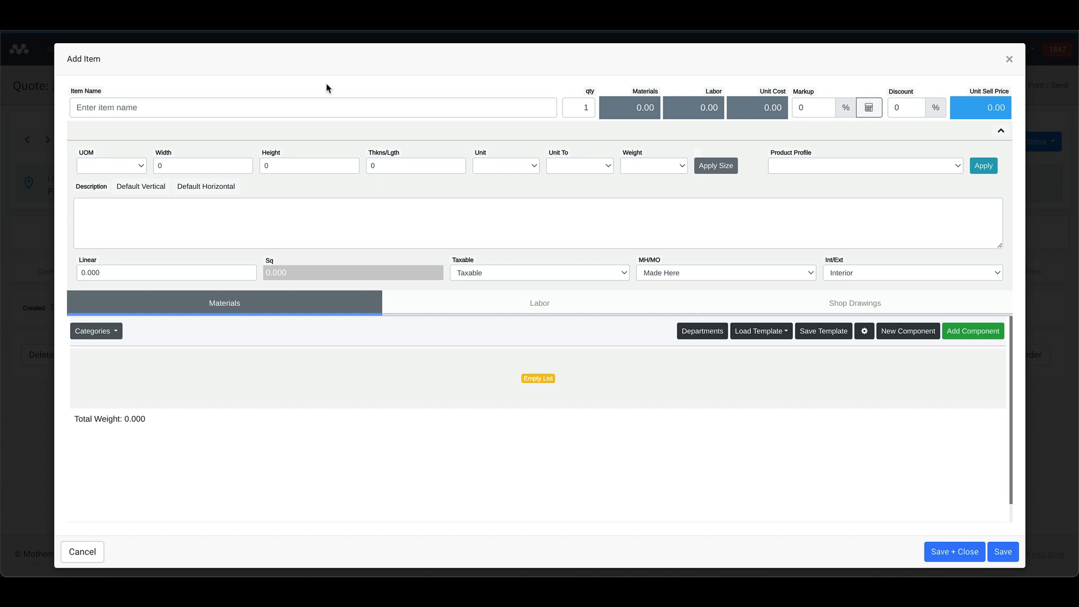
click(326, 107)
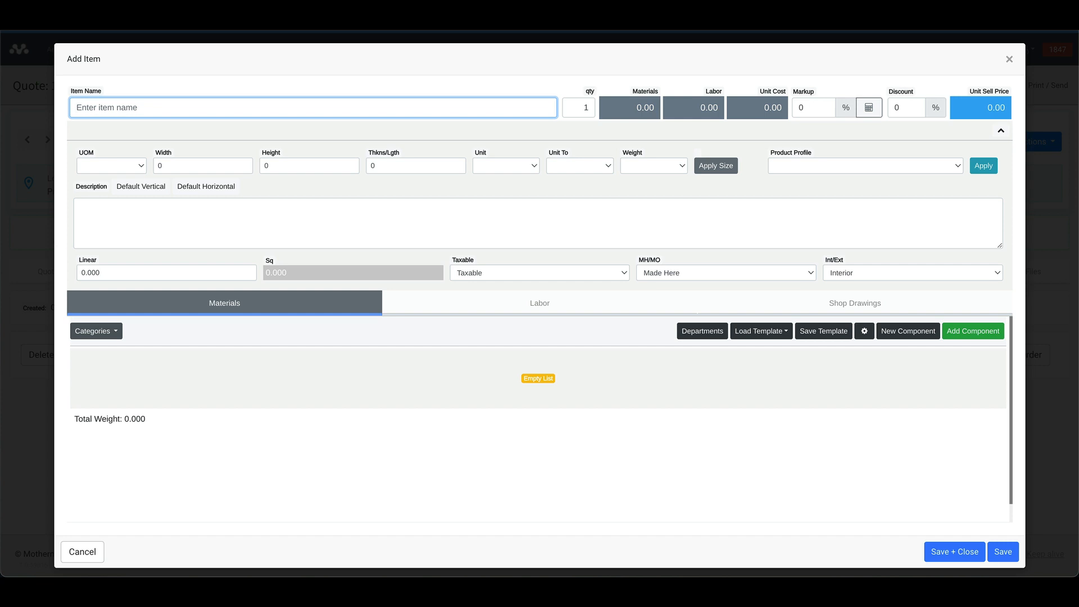
text(Post and Panel 8')
key(Tab)
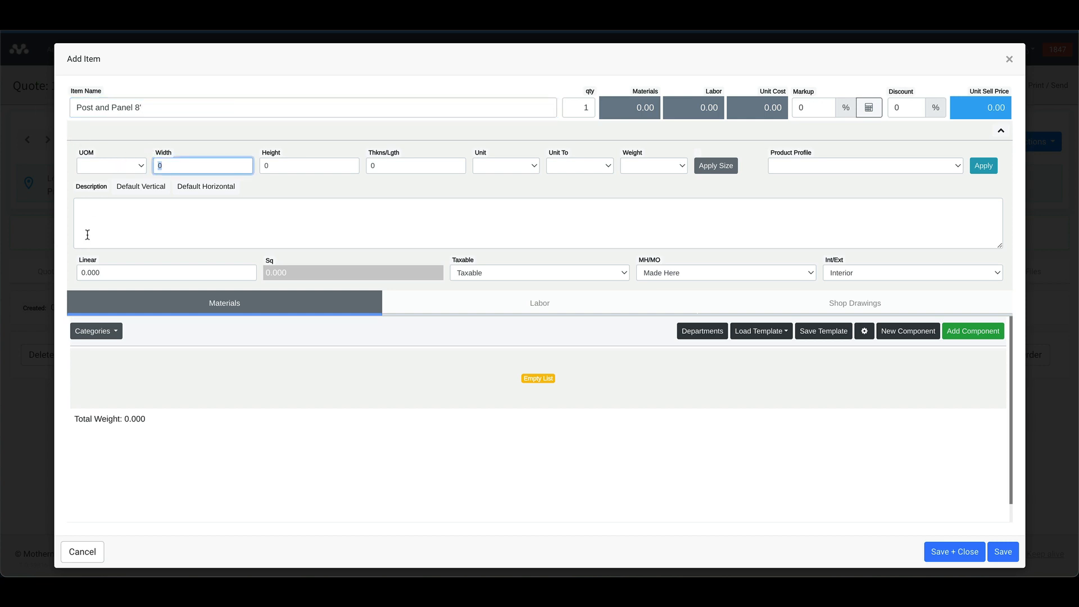
Set the item's width to 5 and height to 8 with both Unit and Unit To in ft, and collapse the size details
text(5)
key(Tab)
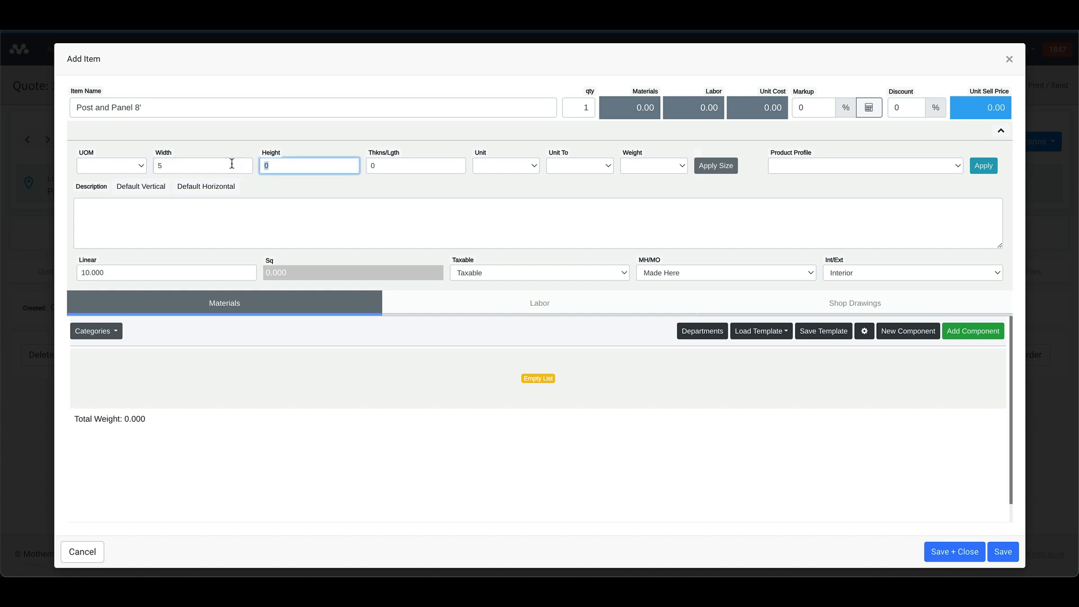
text(8)
click(505, 166)
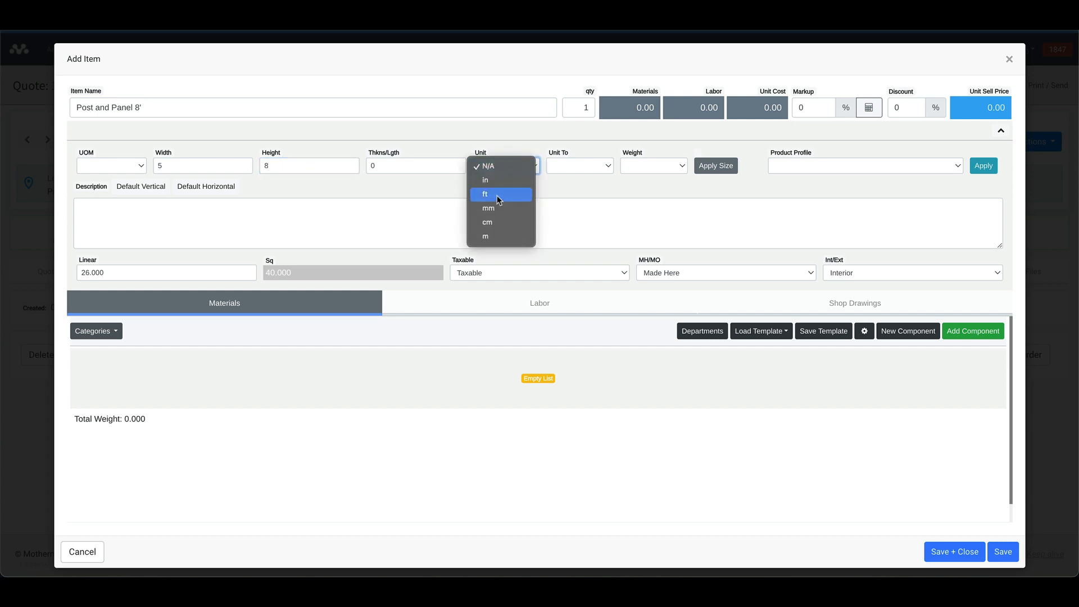
click(497, 194)
click(578, 177)
click(576, 193)
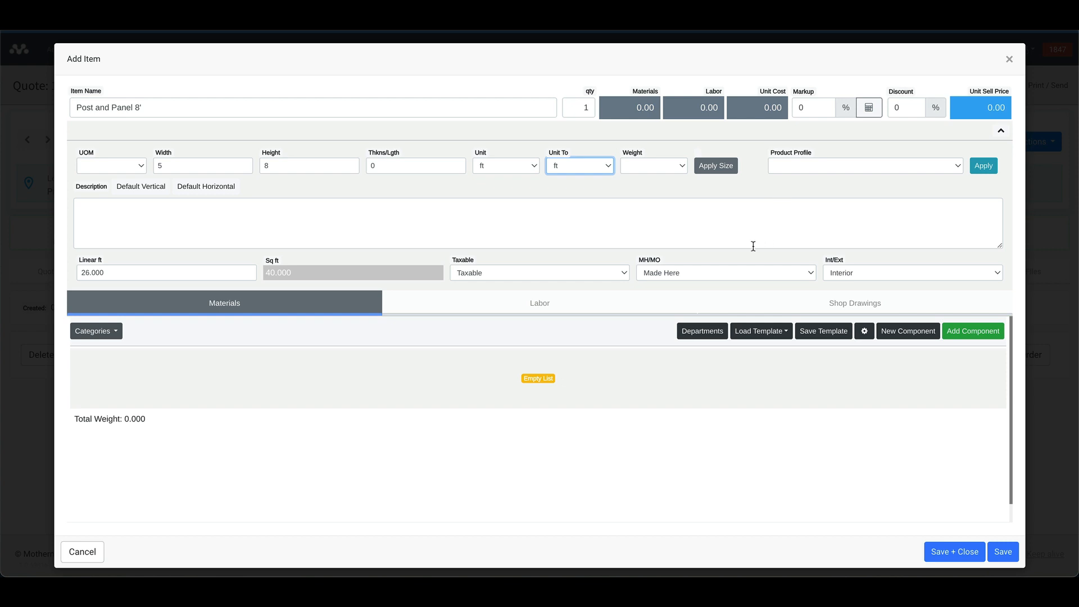
click(1000, 133)
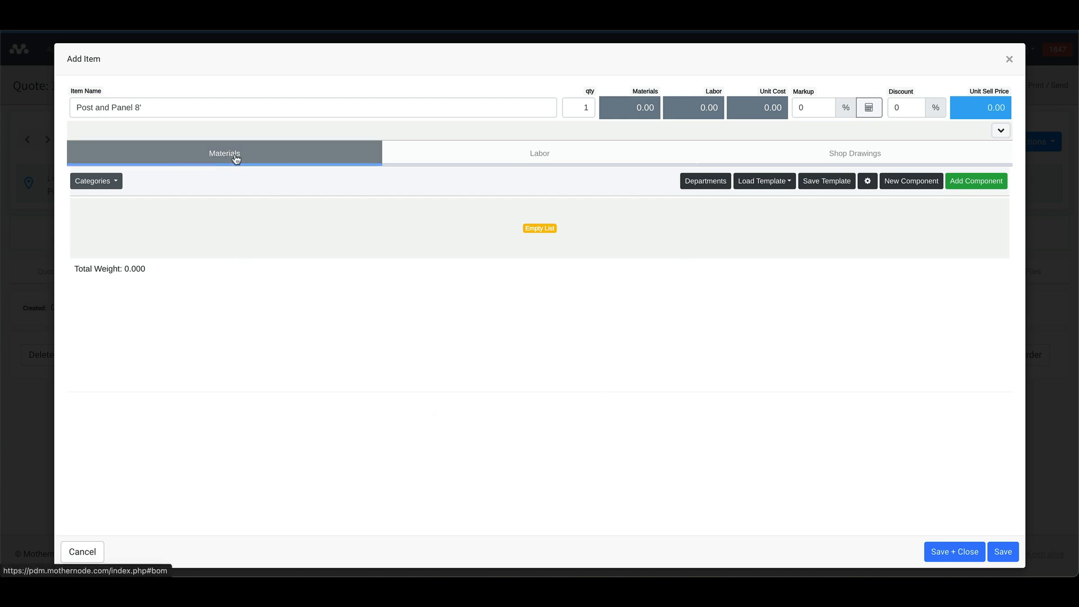
Look over the item's empty Labor and Shop Drawings sections and return to its materials
click(415, 160)
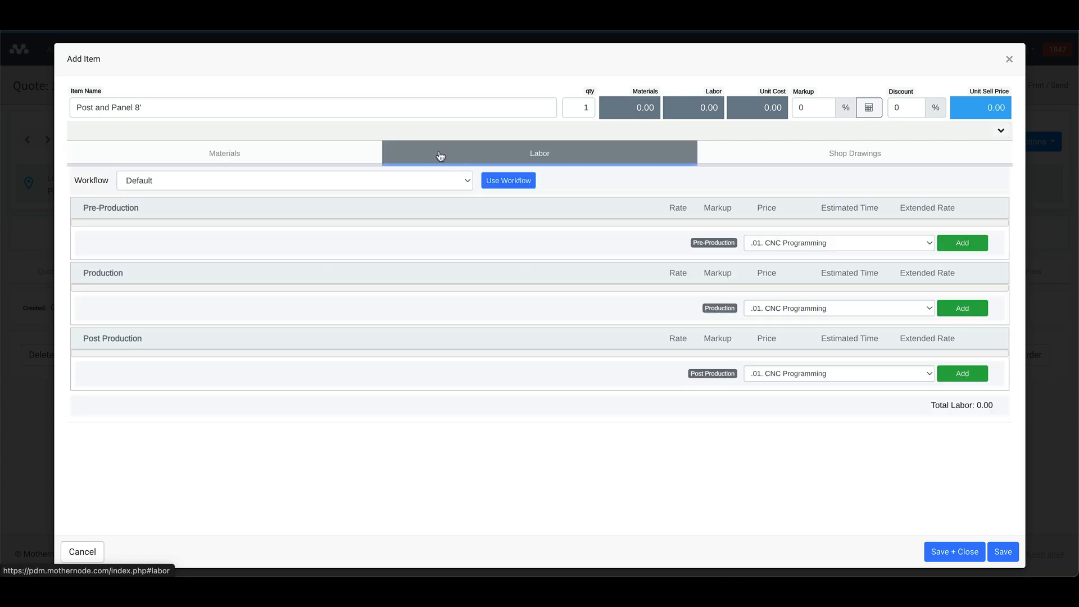
click(720, 158)
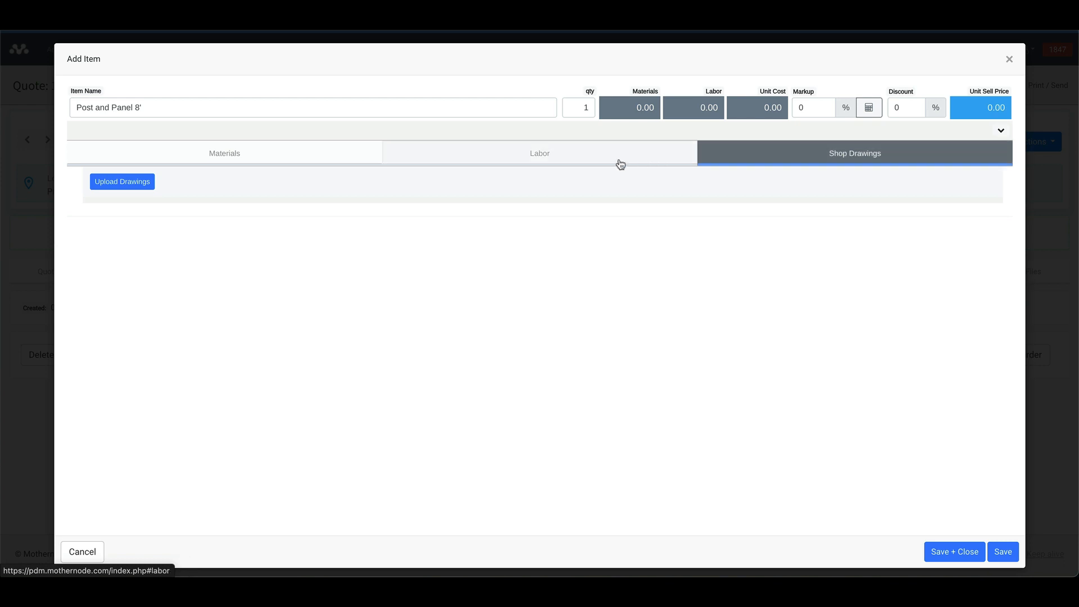
click(236, 153)
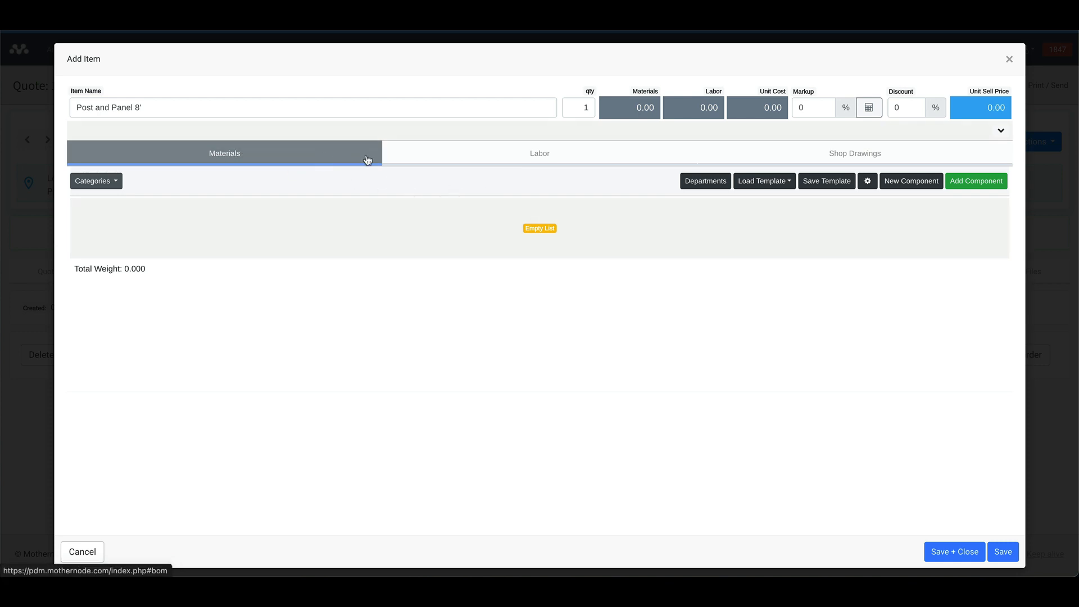
Search the component inventory for "concret" and add the Concrete component CPOM100 to the item's materials
click(973, 189)
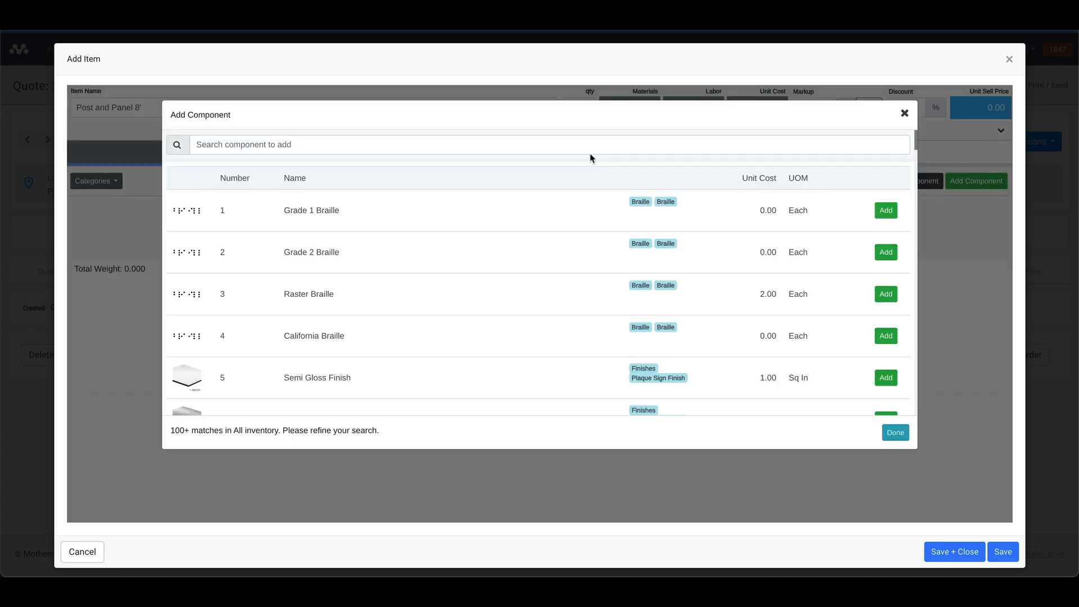
text(concret)
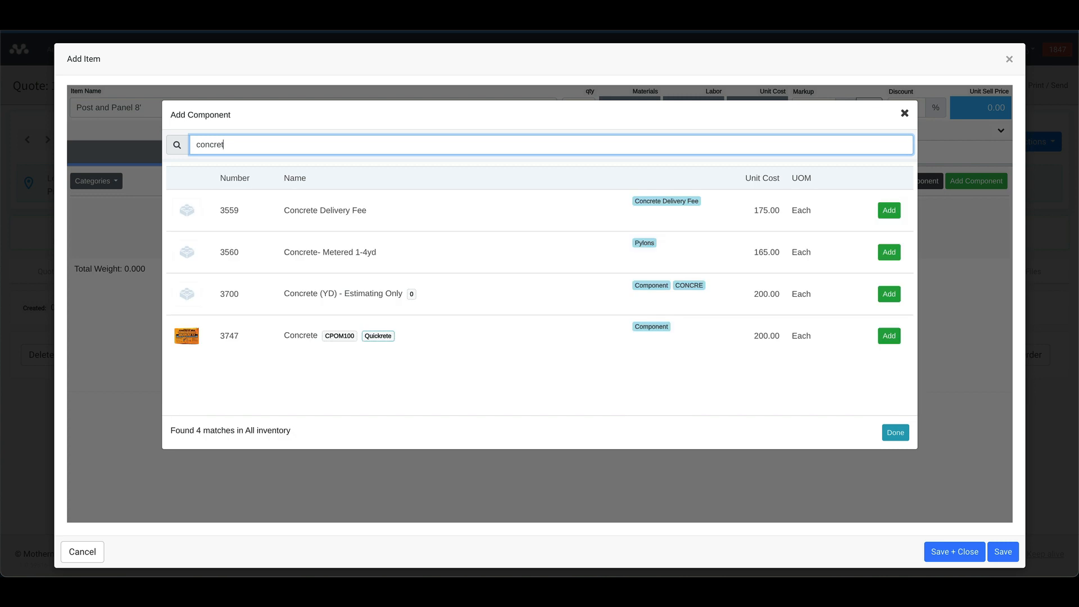
click(888, 336)
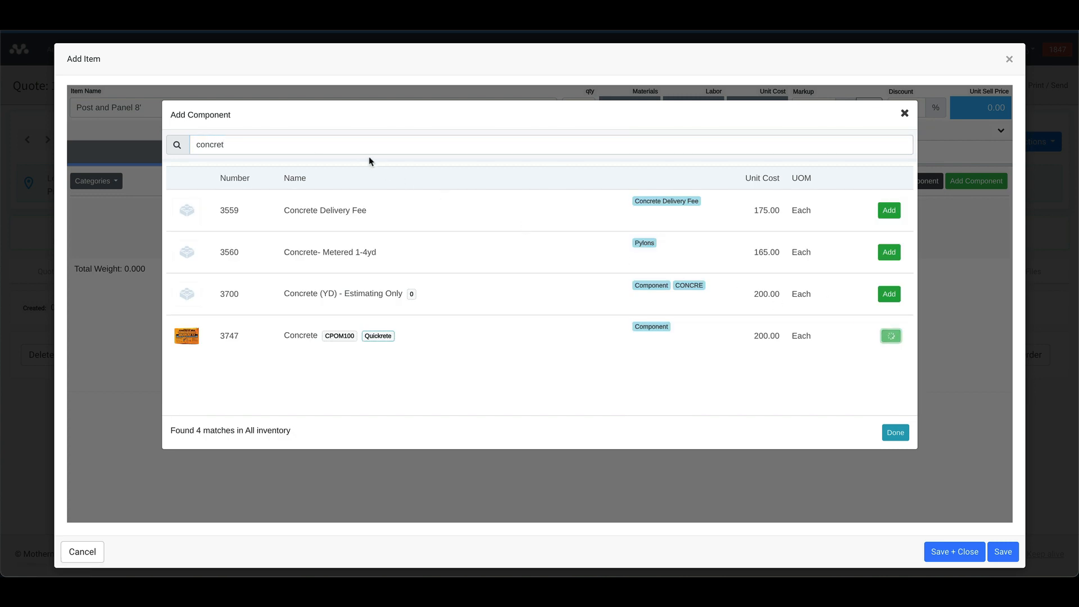
Search the components for "panel" and add the .063 Mill Aluminum 5' X 4" sheet to the item
double_click(264, 143)
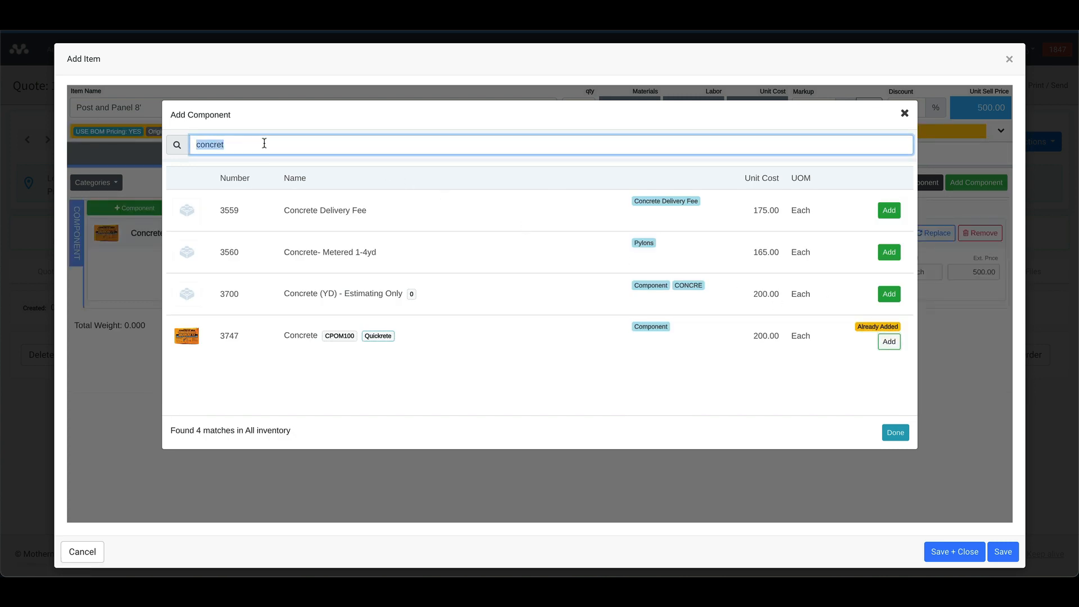
text(panel)
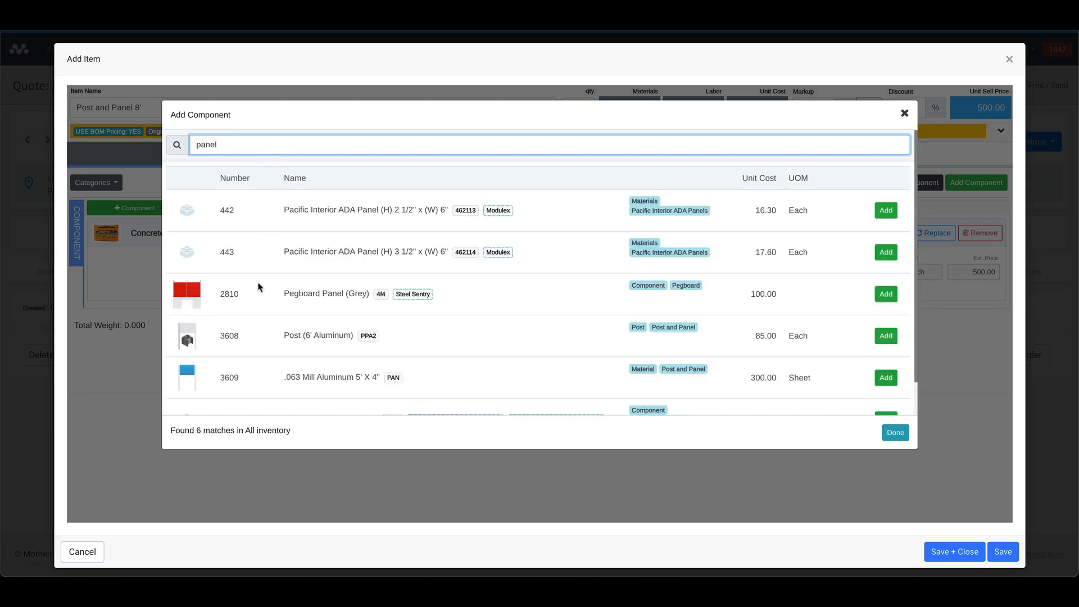
scroll(361, 348, down, 1)
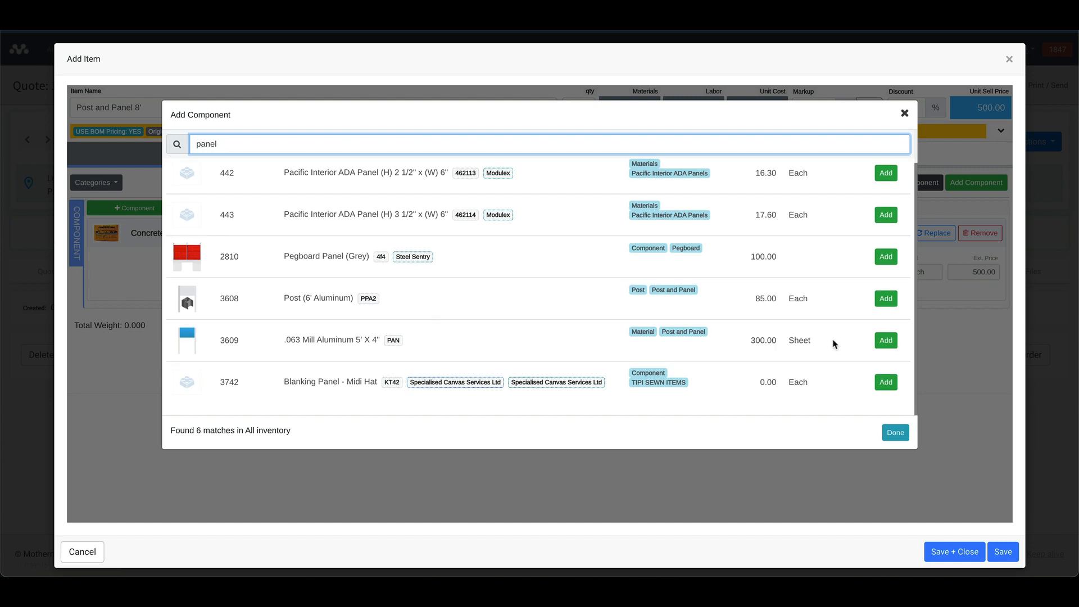
click(888, 340)
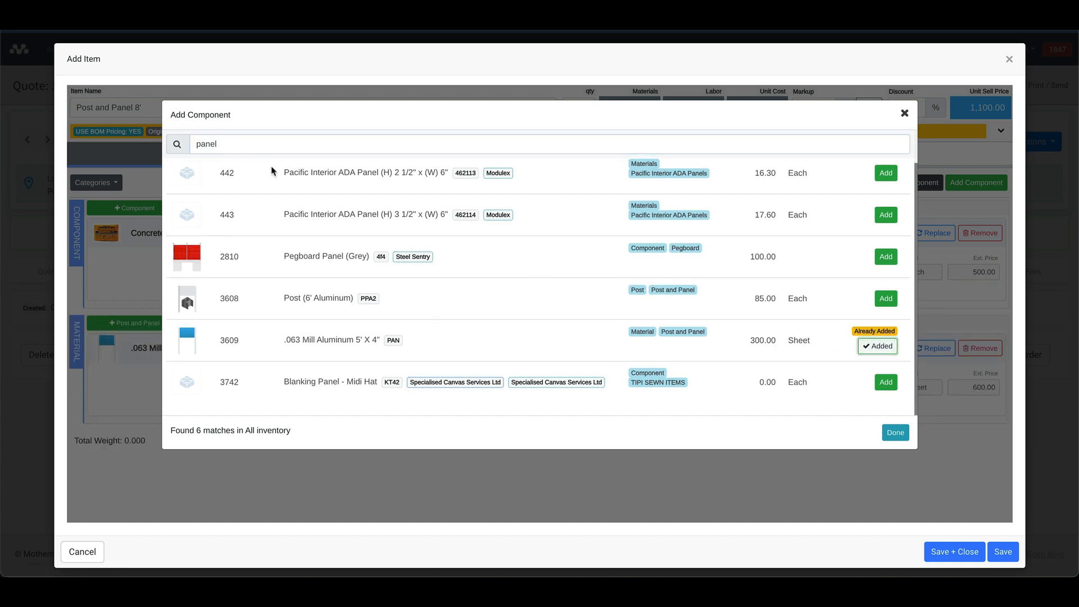
Search the components for "post", add Post (8' Aluminum) to the item, and finish adding components
drag(225, 144, 167, 144)
text(psot)
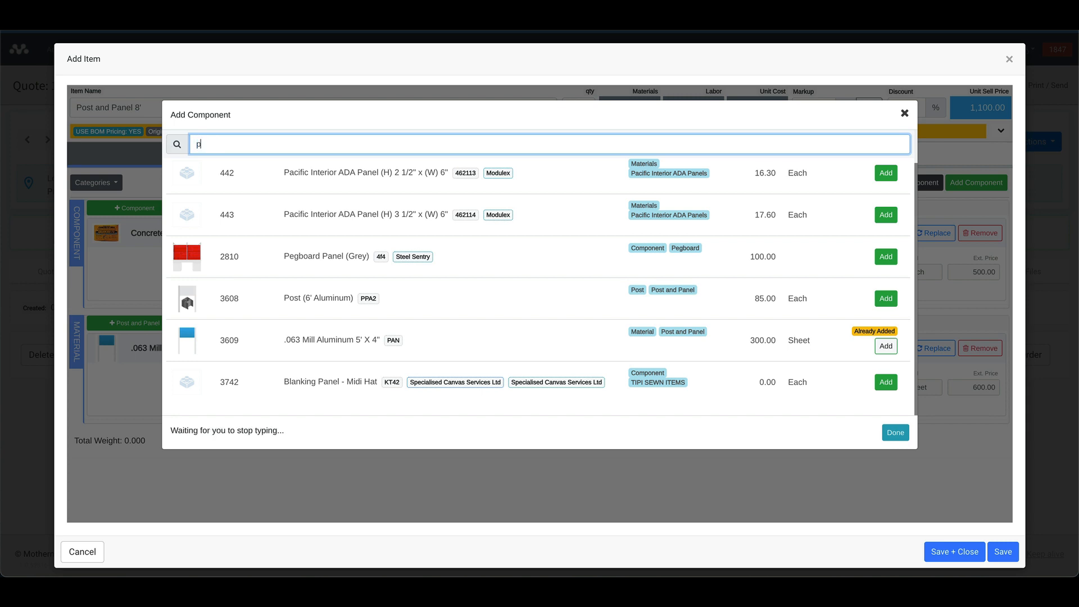
key(BackSpace)
key(BackSpace)
key(BackSpace)
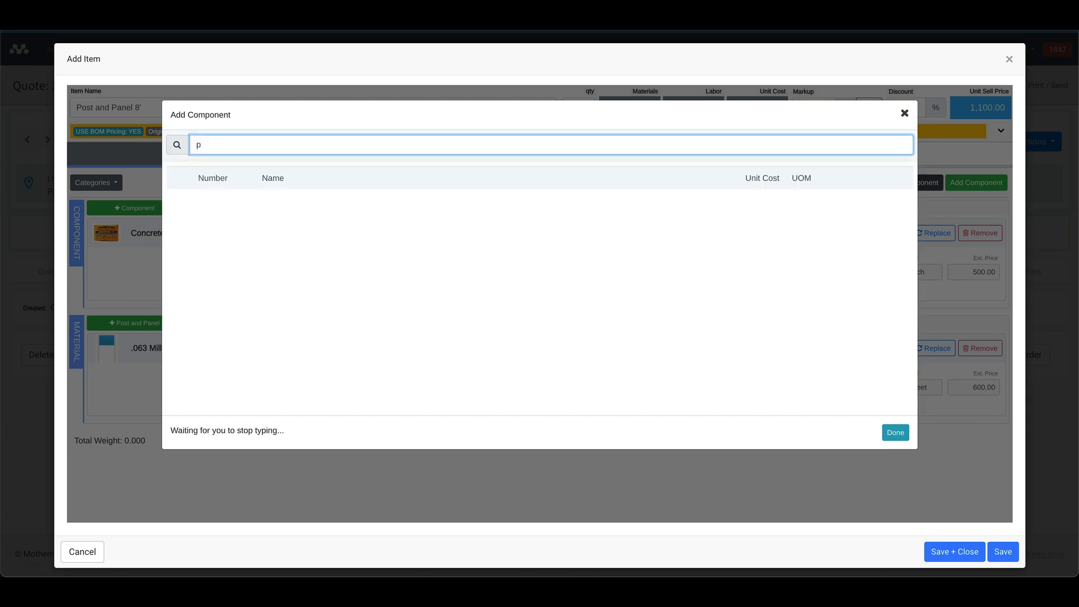
text(ost)
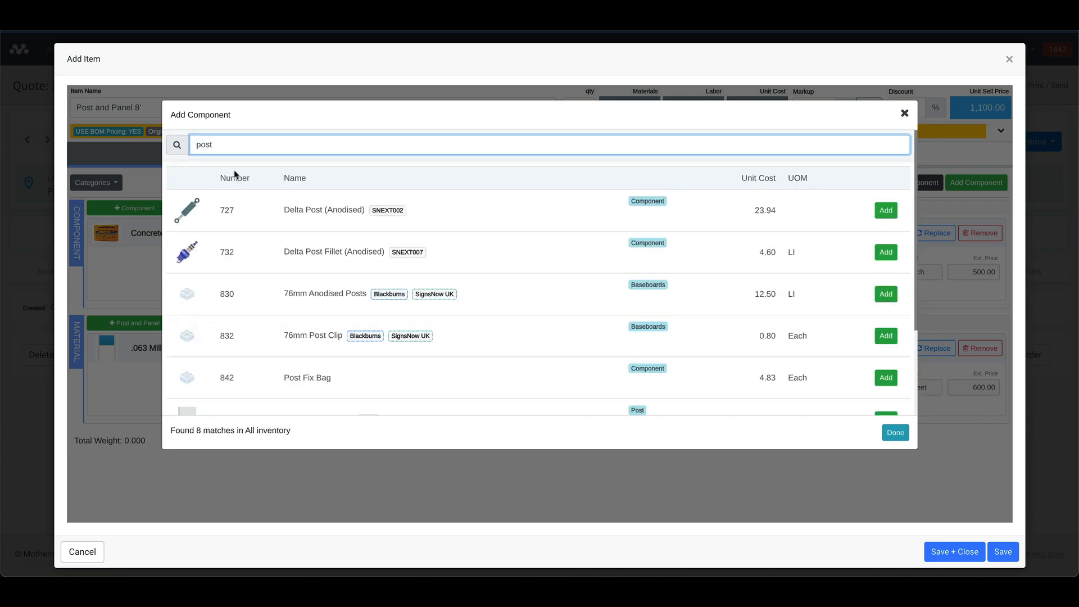
scroll(346, 236, down, 2)
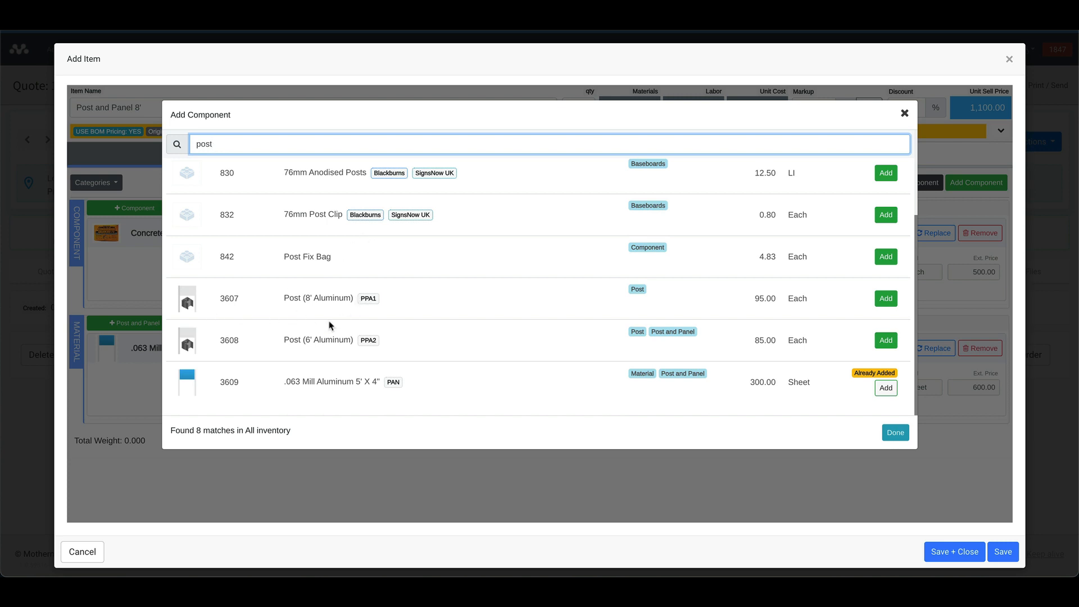
click(890, 304)
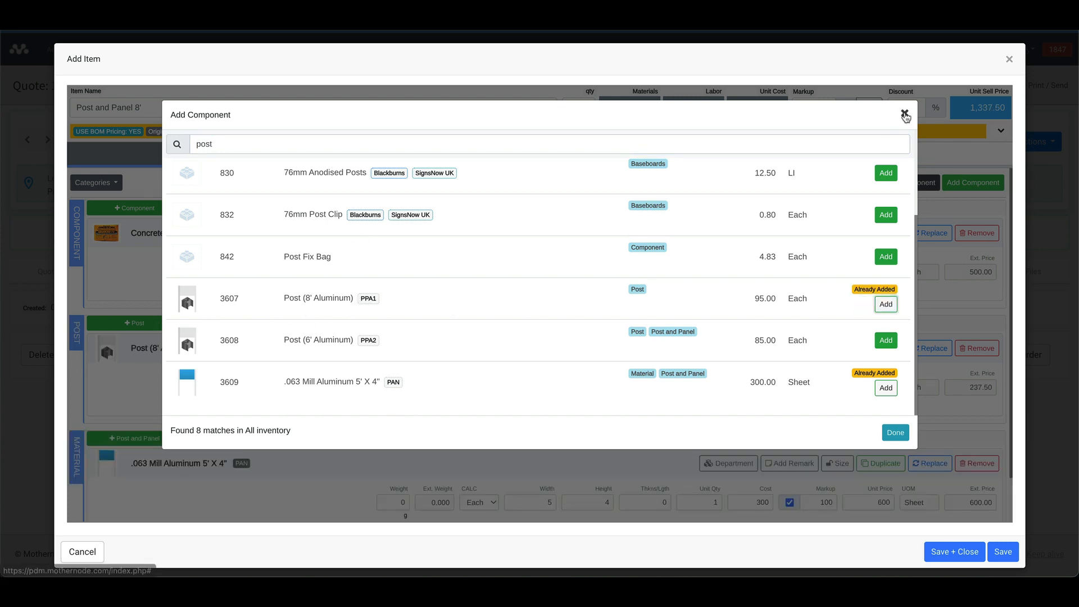
click(895, 432)
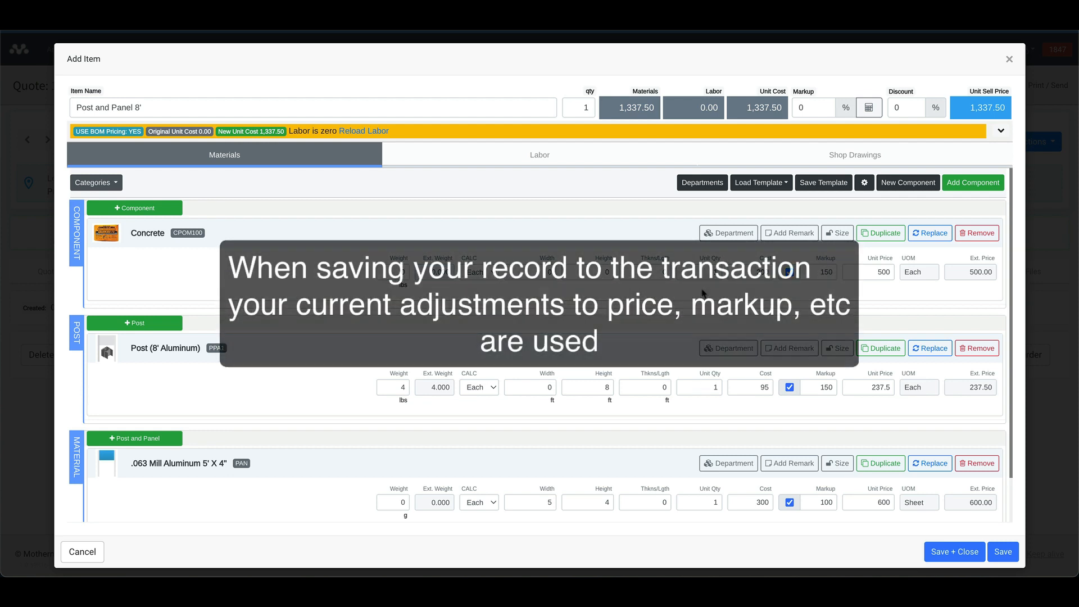
Set the unit quantity of the Post (8' Aluminum) component to 2
click(711, 386)
double_click(711, 386)
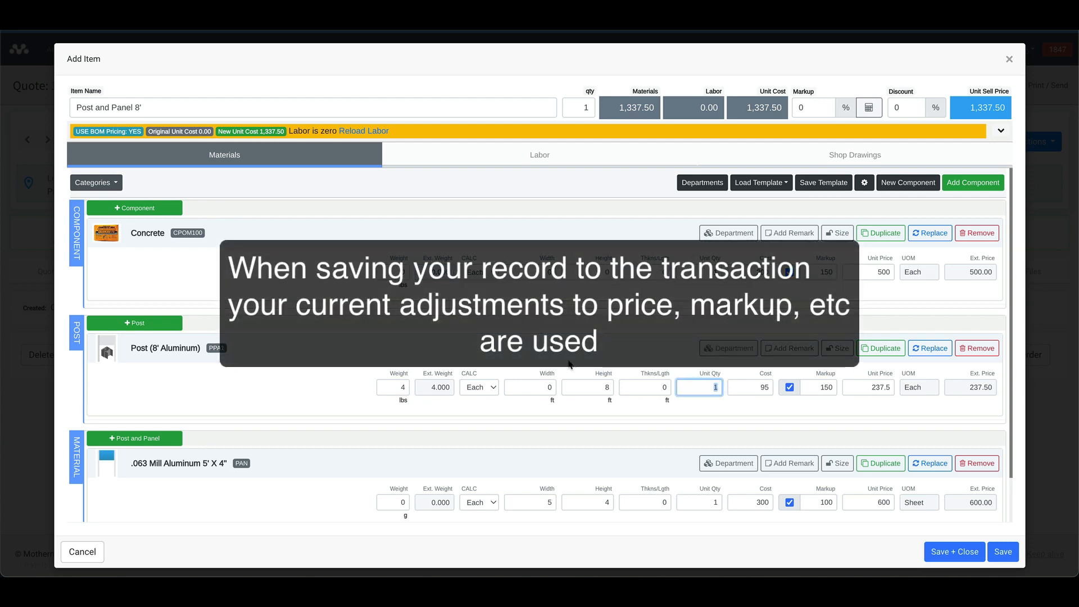
text(2)
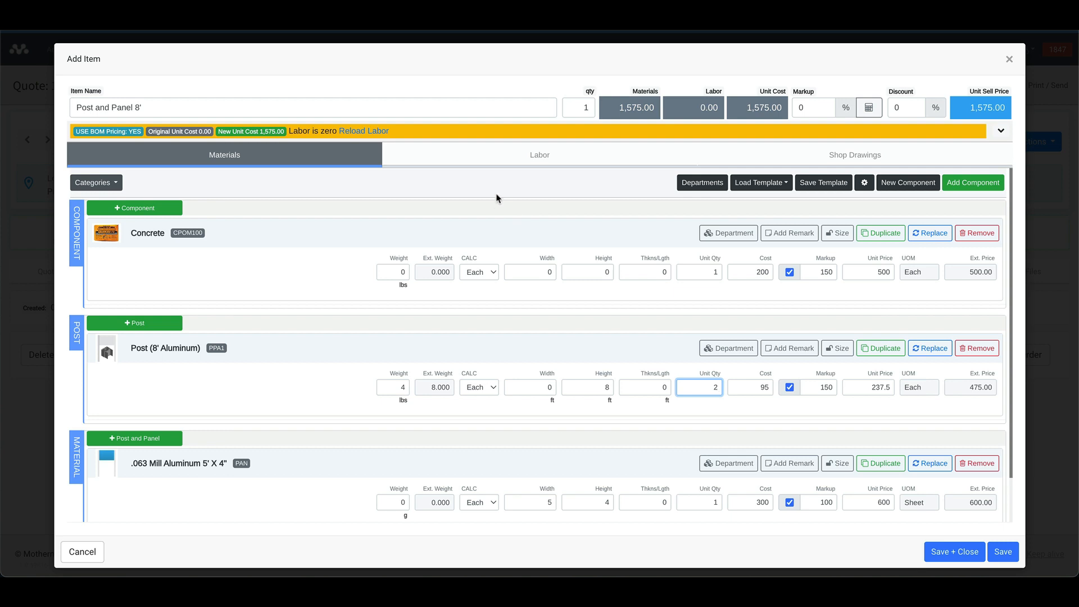
Load the item's labor departments from the SIGNAGE CO. EXAMPLE 1 workflow
click(515, 167)
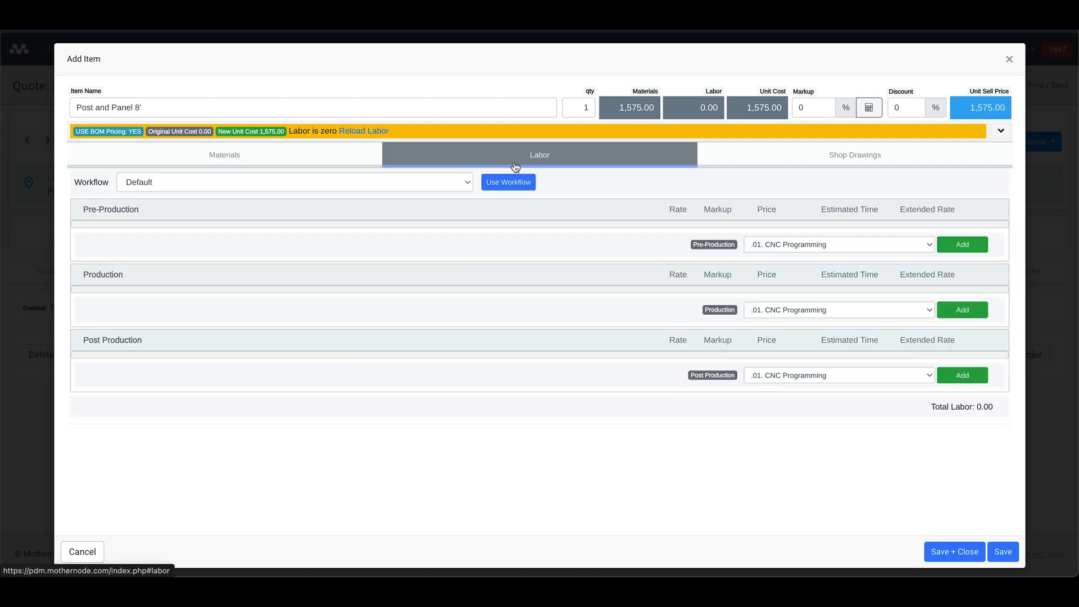
click(780, 243)
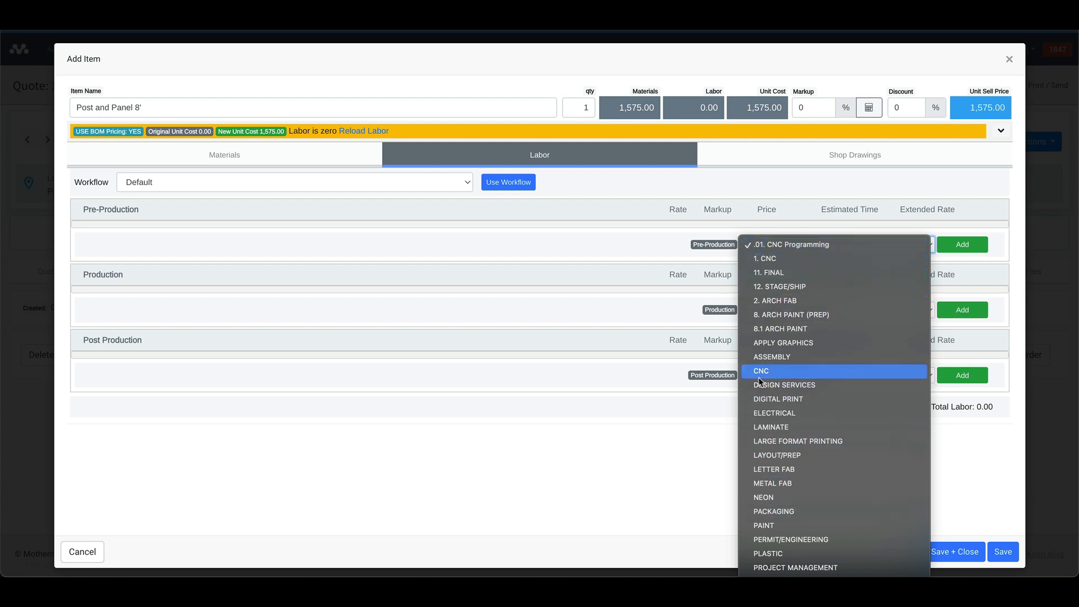
click(609, 200)
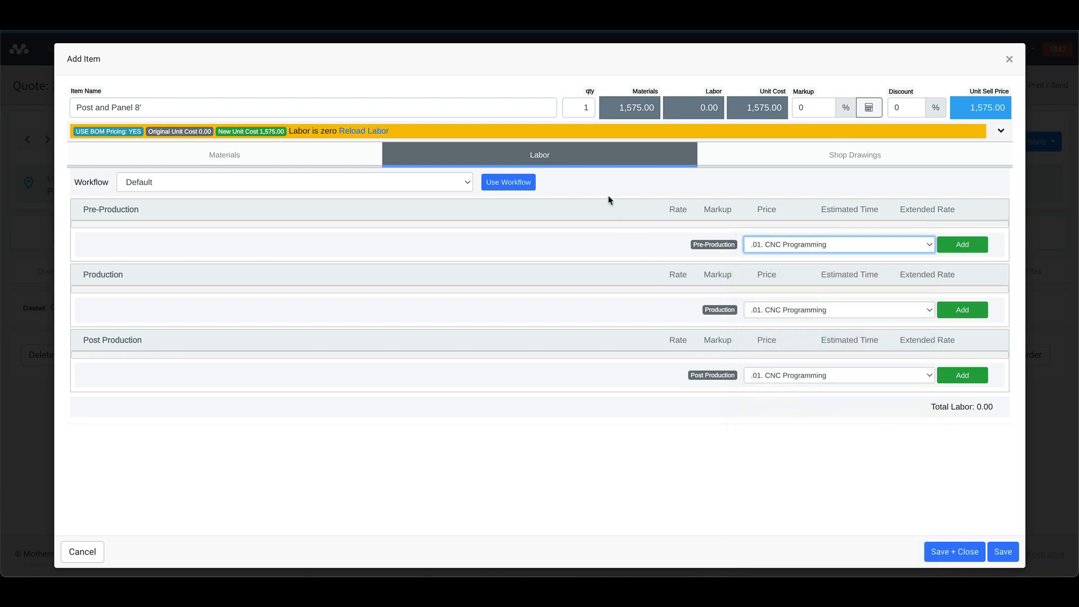
click(421, 188)
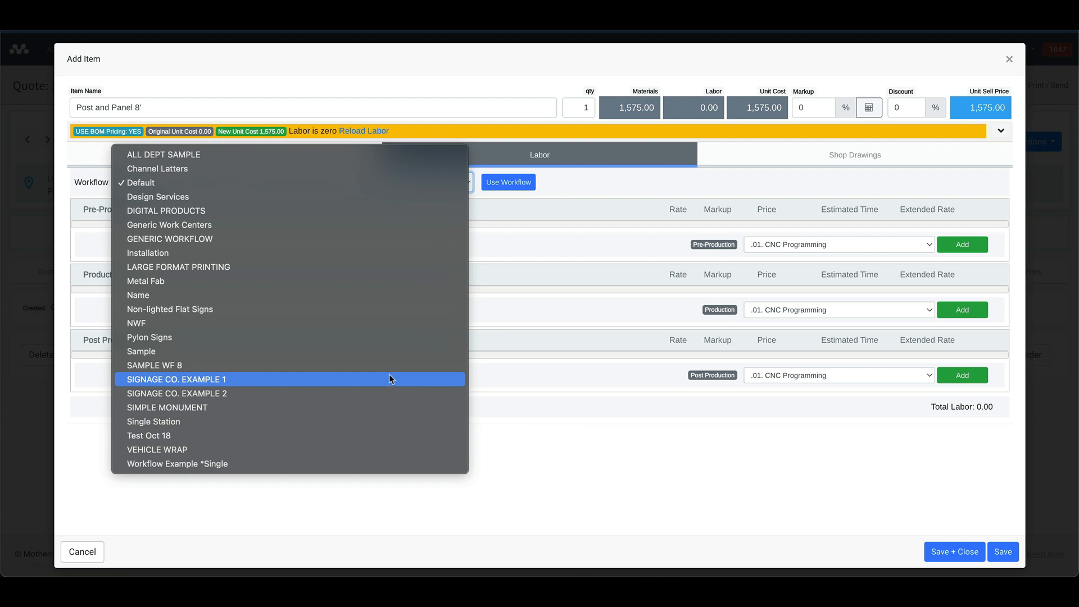
click(389, 379)
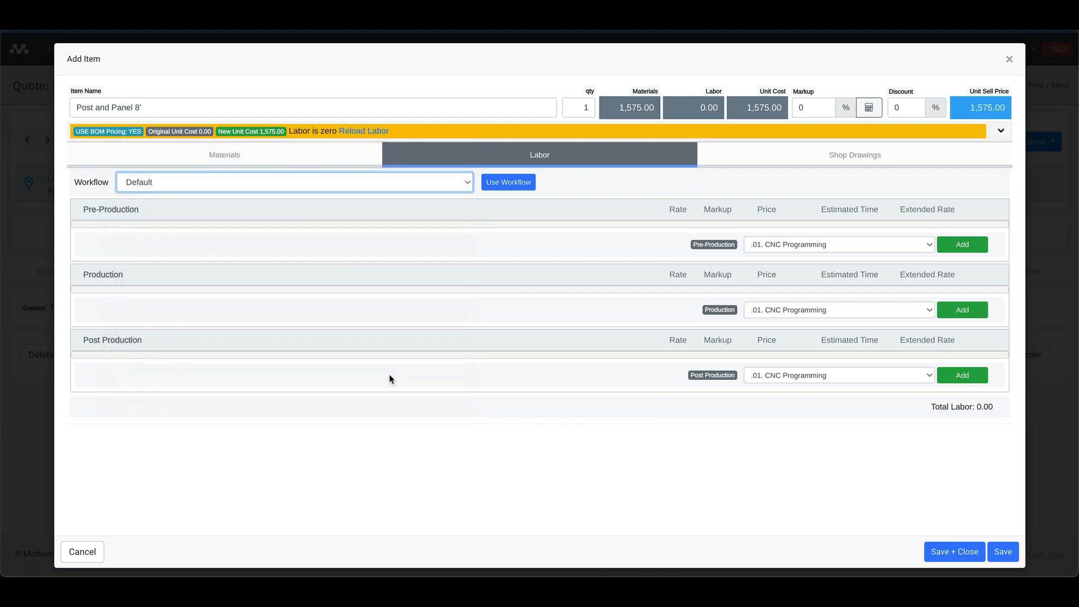
click(488, 188)
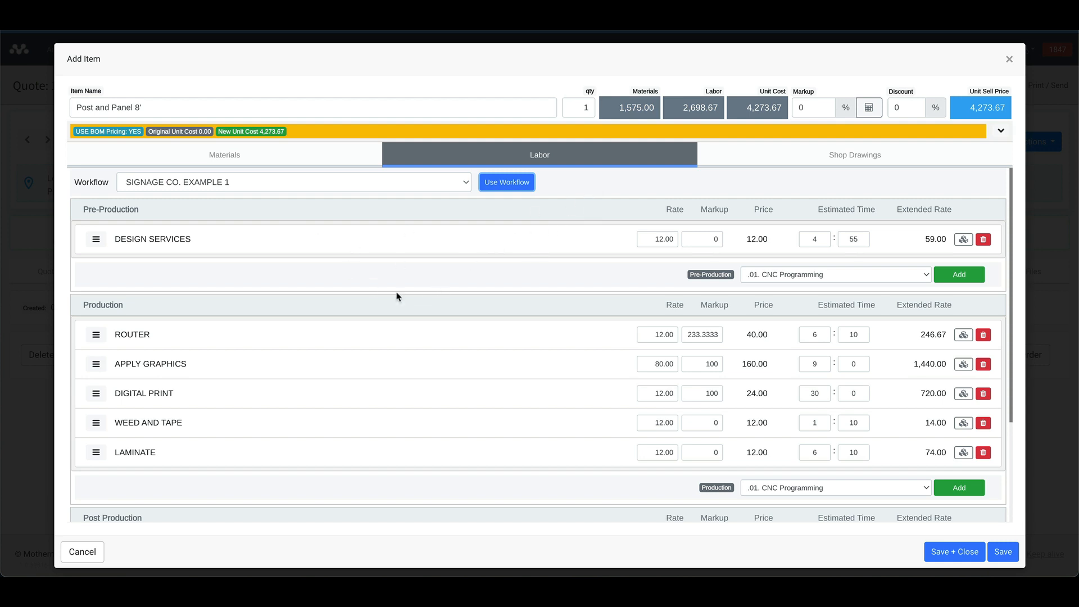
Review the item's material components against its labor entries and the resulting cost breakdown
click(224, 159)
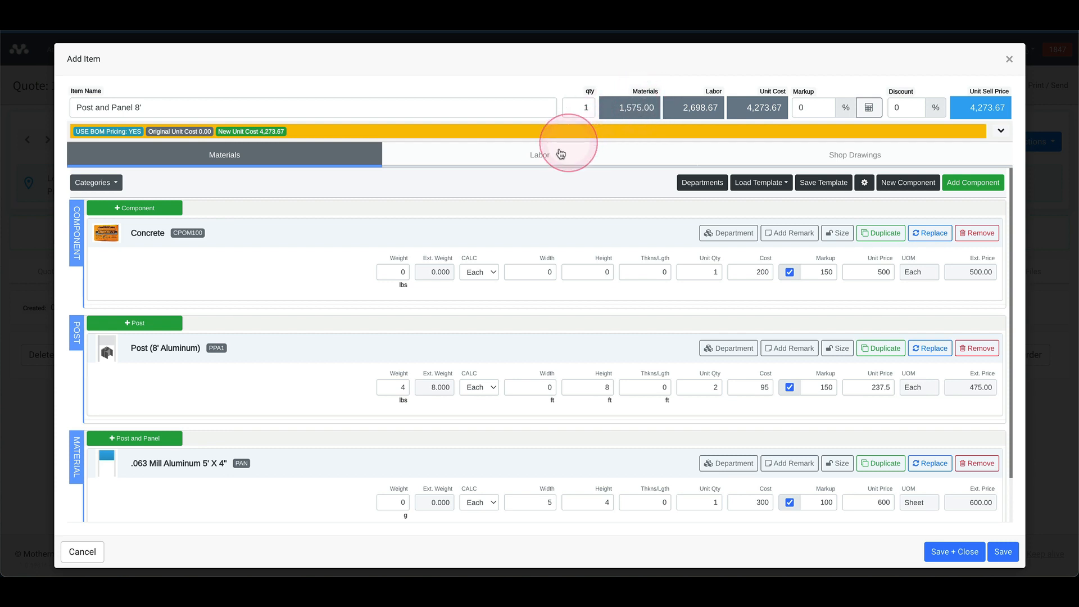
click(540, 158)
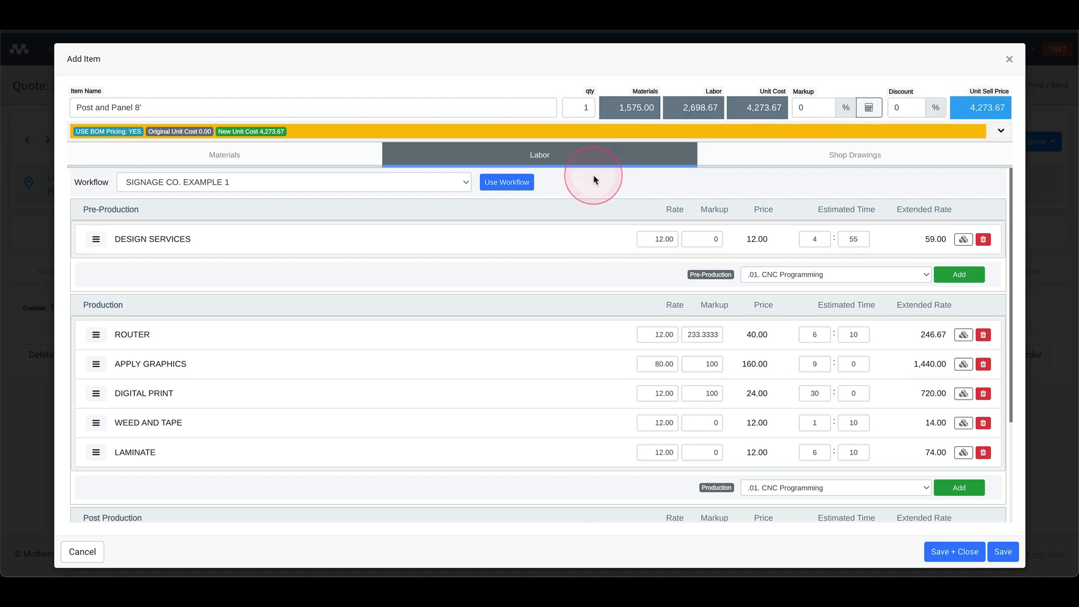
click(295, 159)
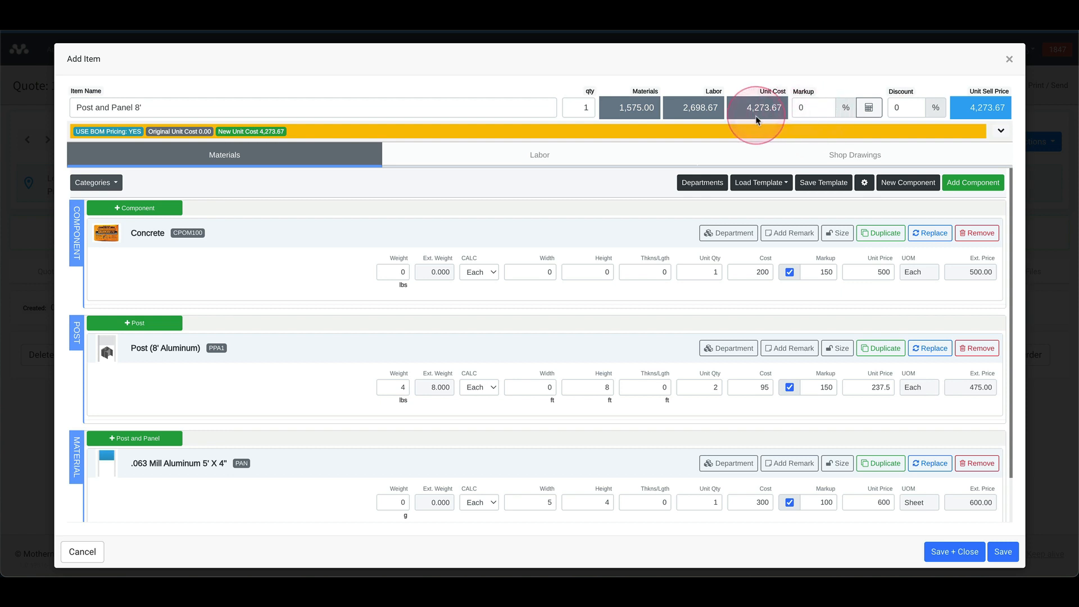
Set the item's overall markup to 100%
click(804, 108)
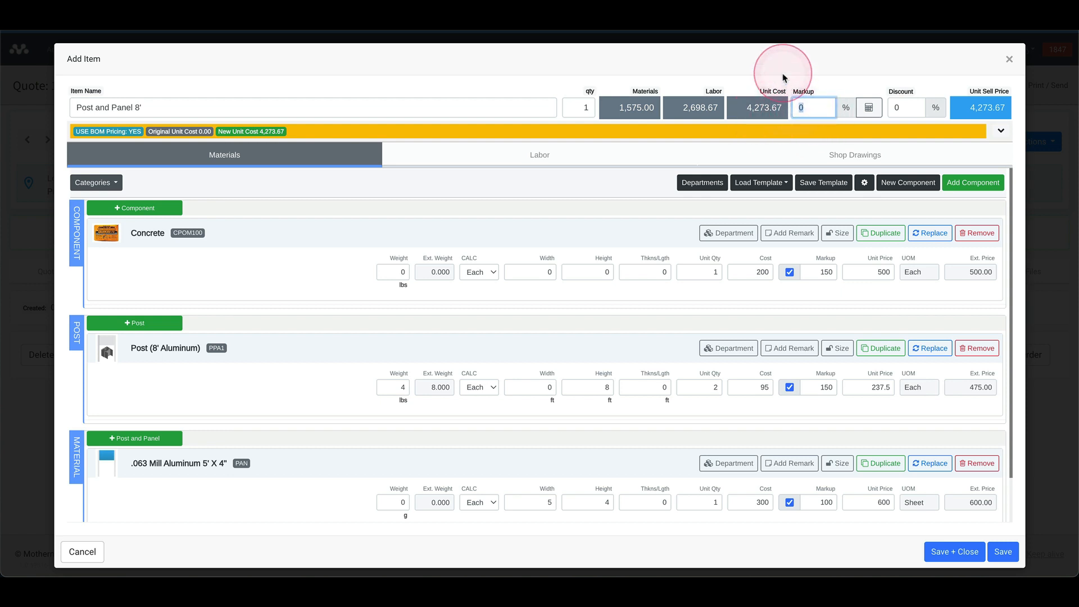
text(100)
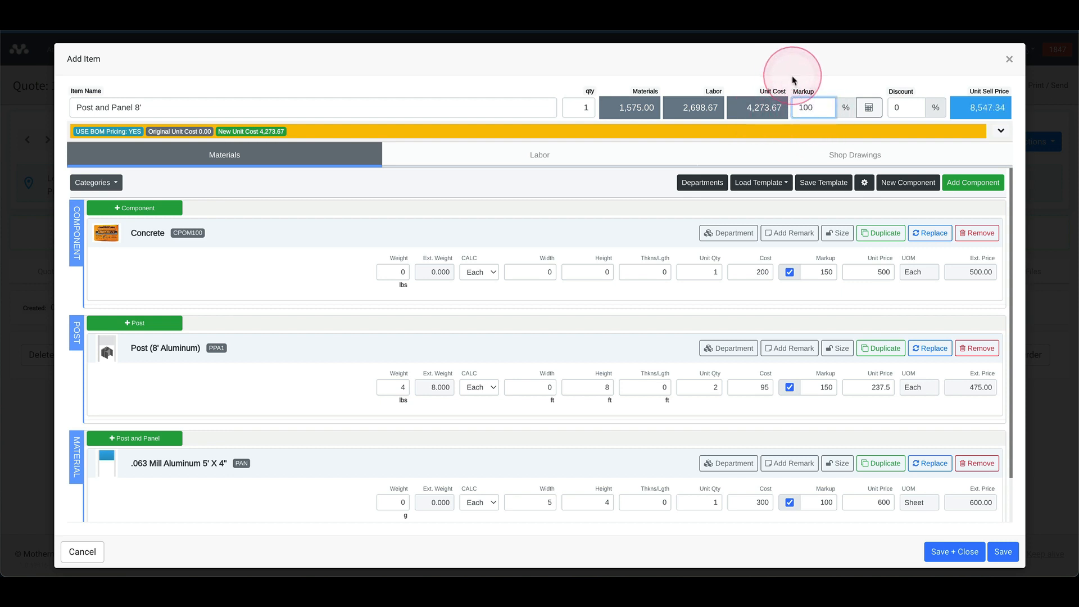
click(868, 107)
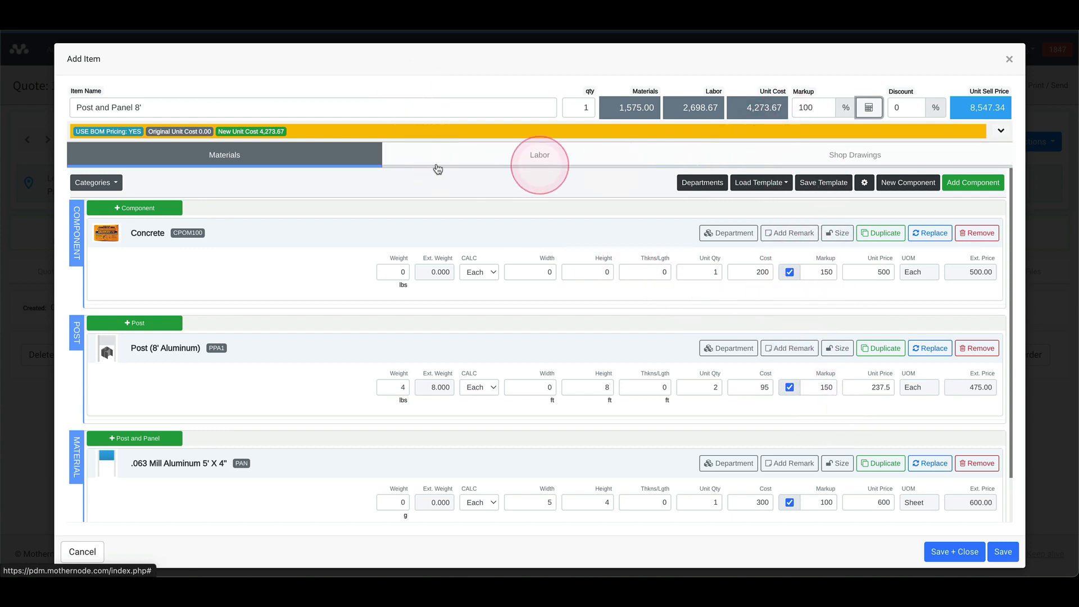
Expand the item details and fill the description from the components, trying the default horizontal layout but keeping the default vertical one
click(1000, 133)
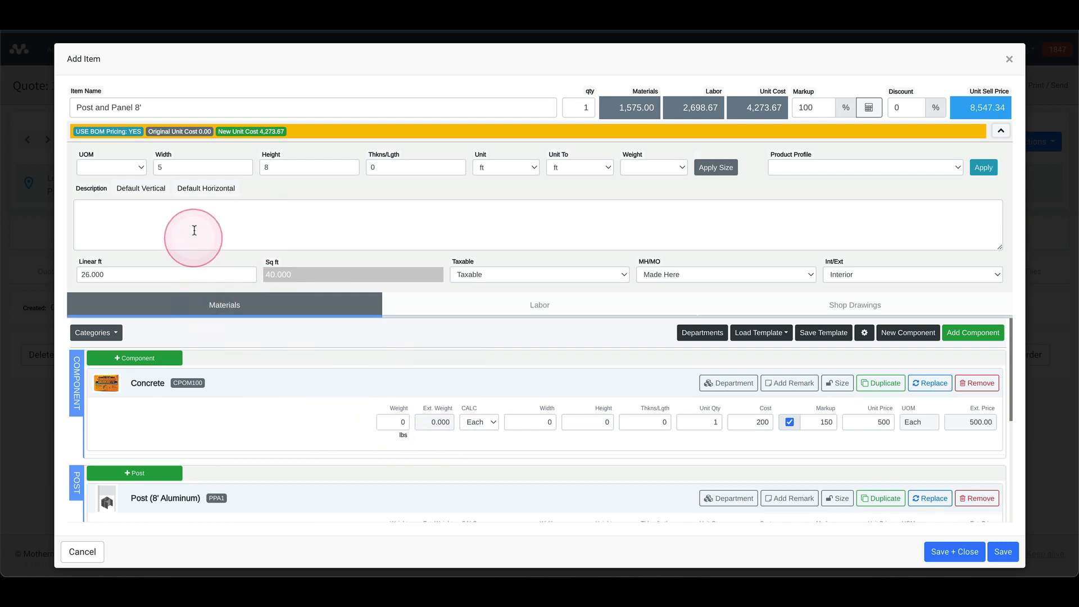
click(141, 199)
click(281, 238)
scroll(279, 239, down, 1)
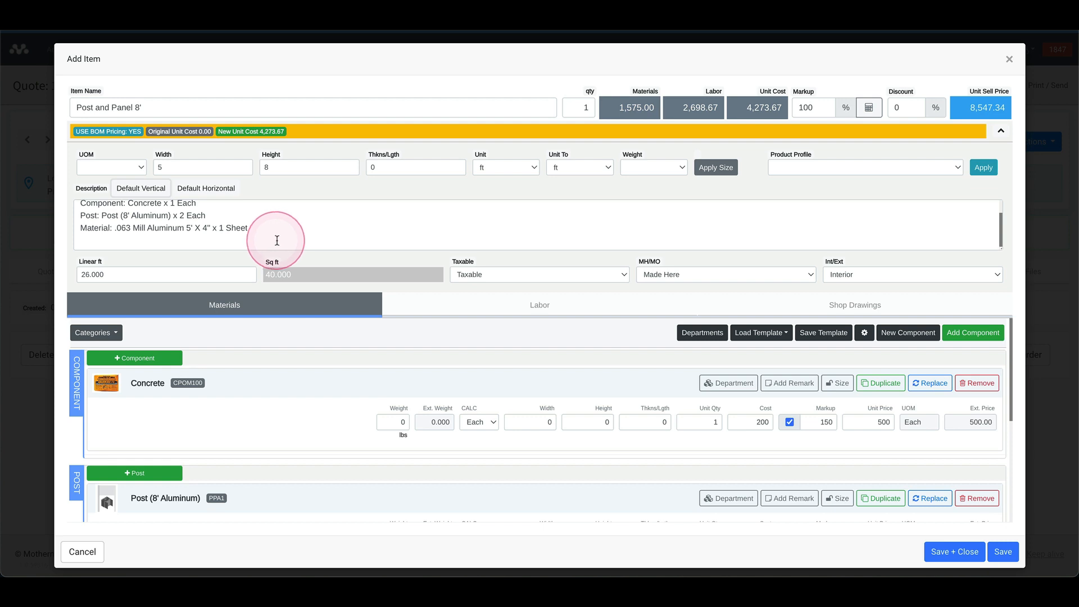
click(212, 189)
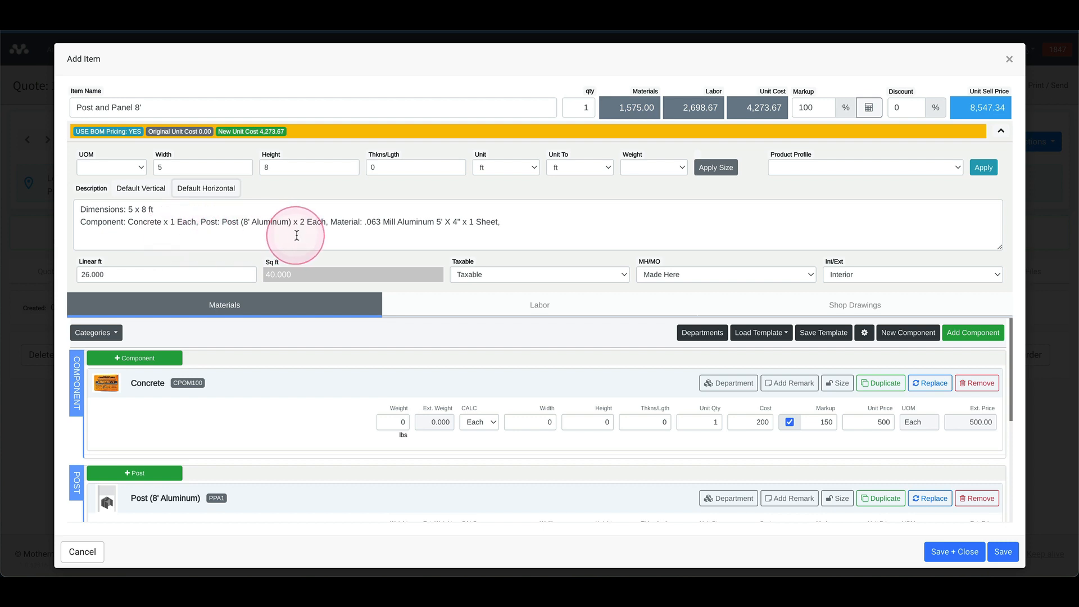
click(150, 194)
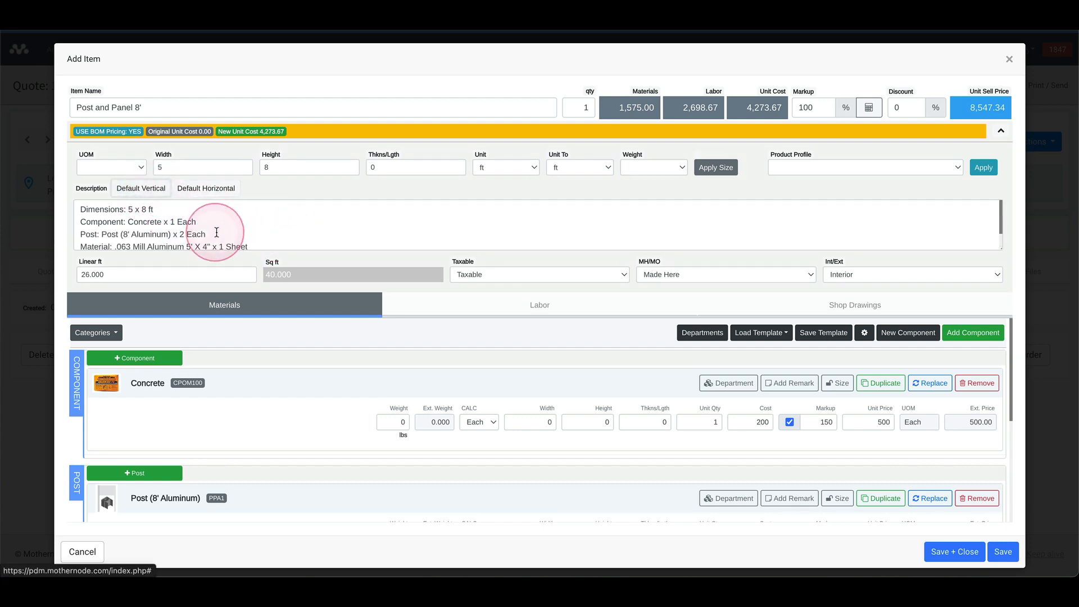
scroll(272, 238, down, 1)
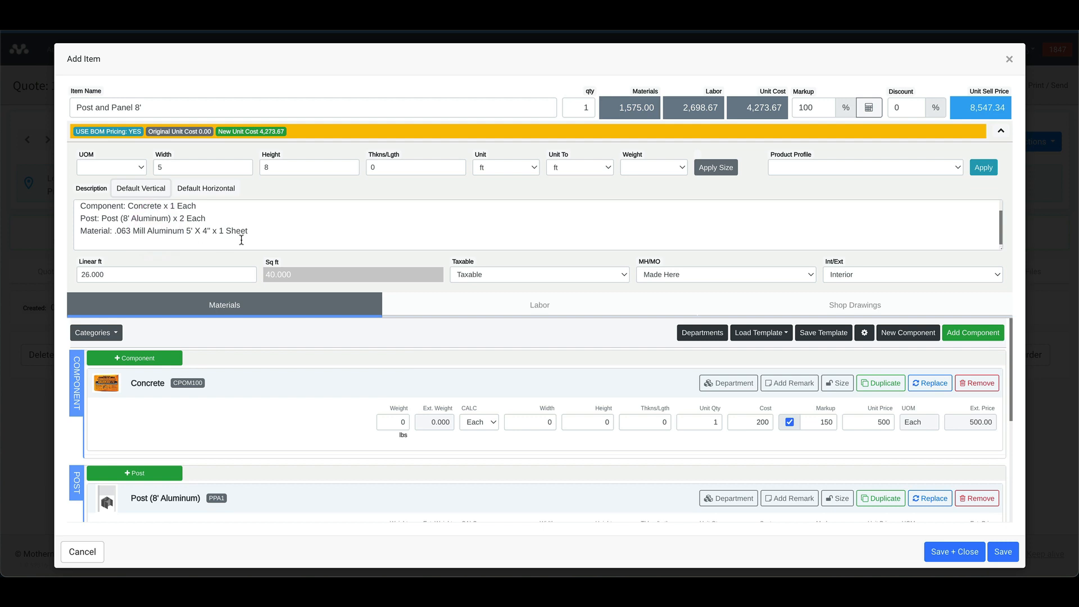
scroll(228, 237, up, 1)
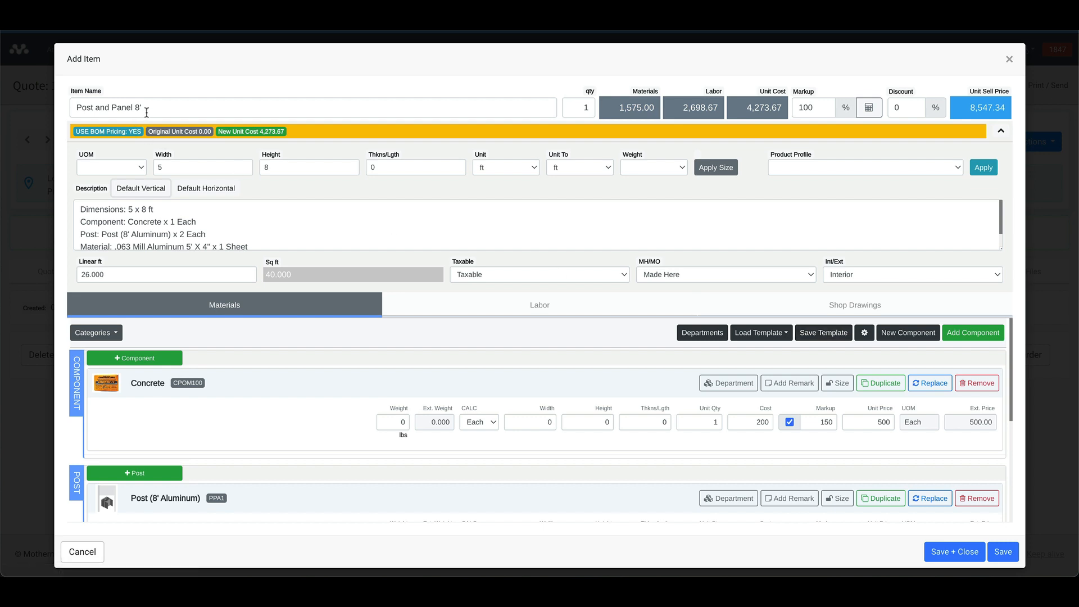
Save the current material and labor as a new BOM template named "Post and Panel 8'", and save and close the item
drag(145, 110, 37, 101)
key(ctrl+c)
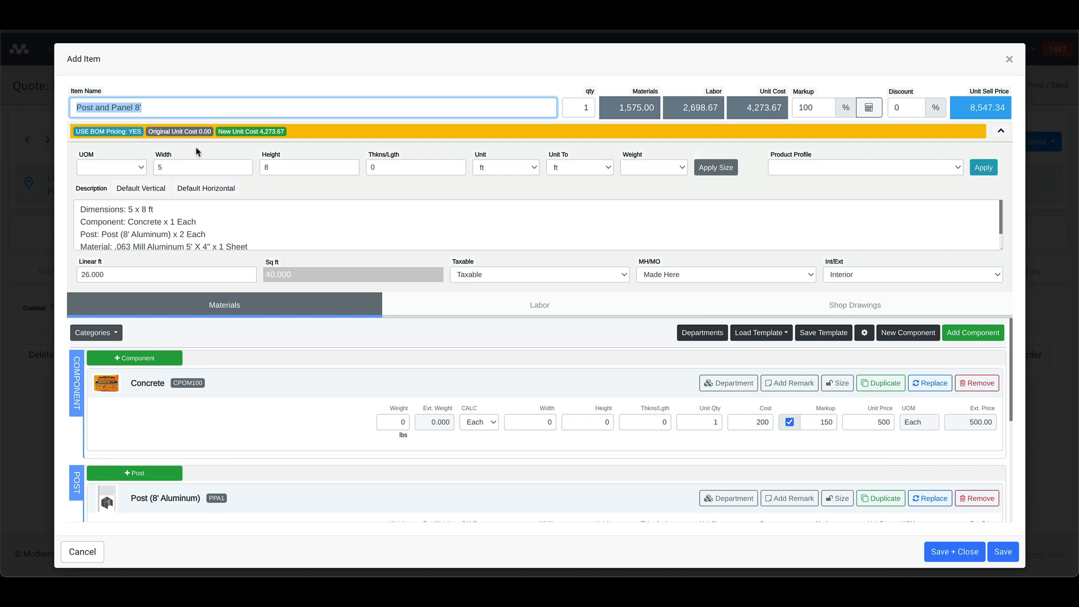
click(820, 335)
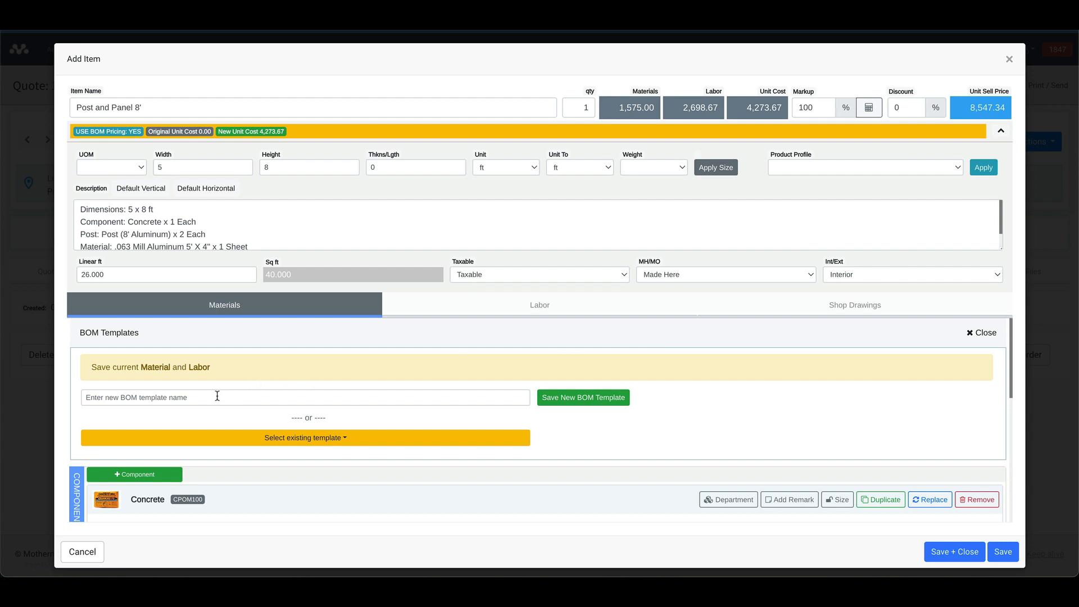
click(217, 396)
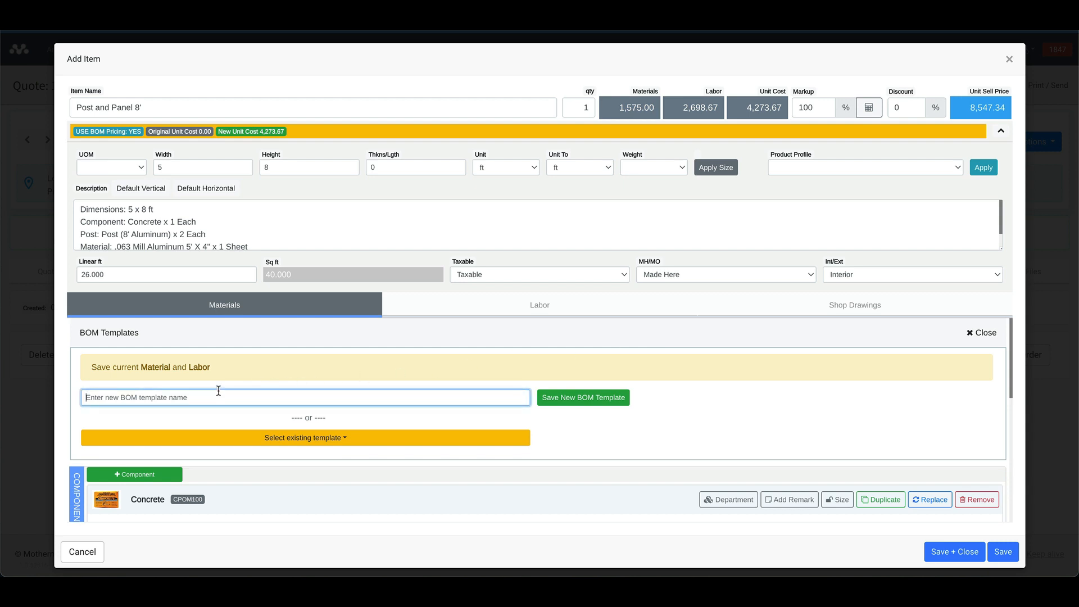
key(ctrl+v)
click(281, 443)
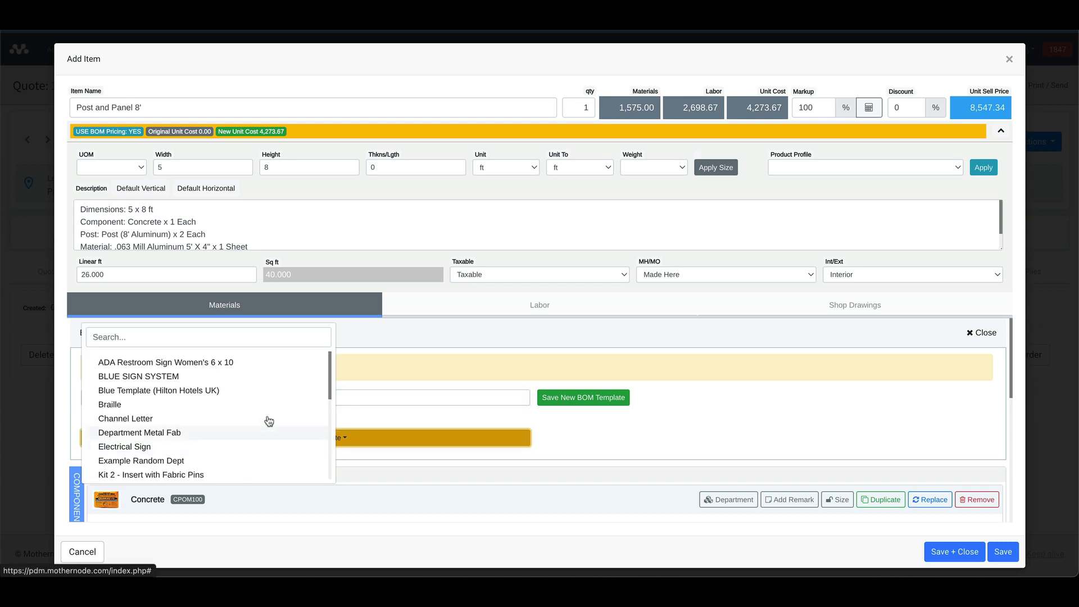
click(392, 388)
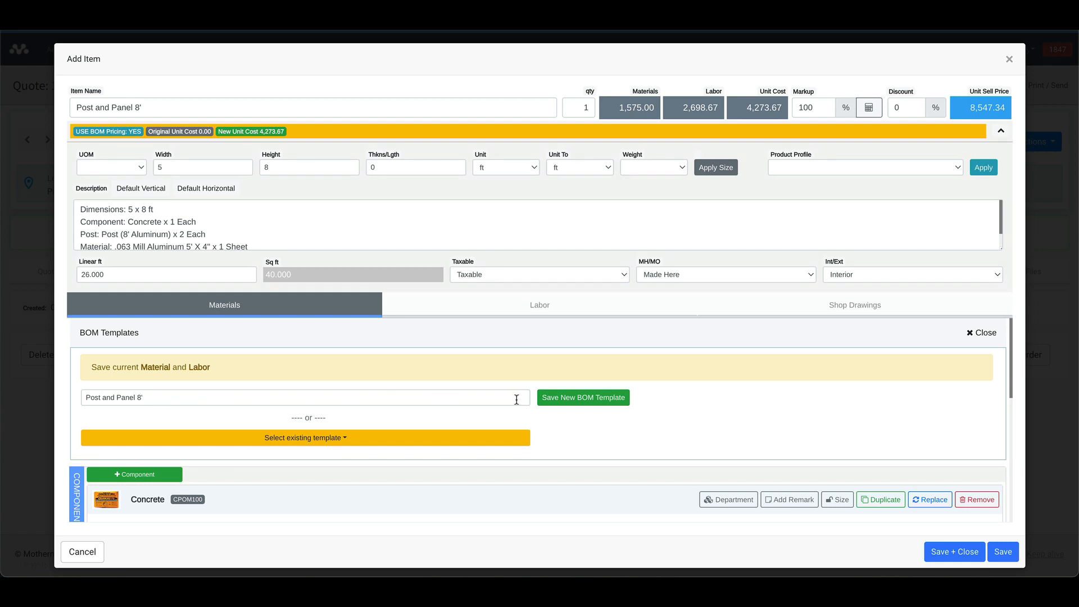
click(561, 399)
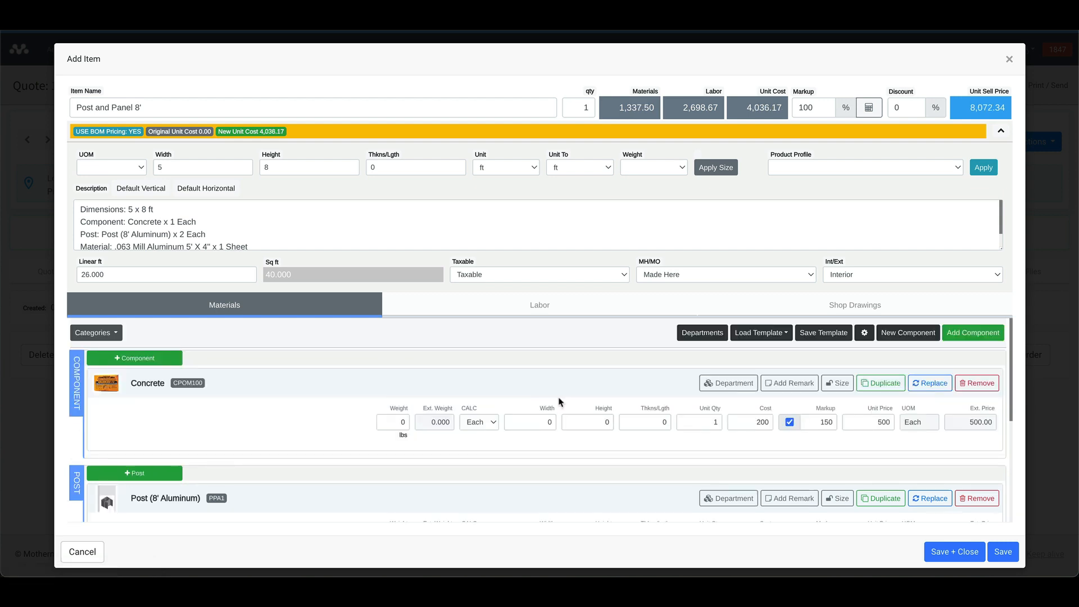
click(955, 552)
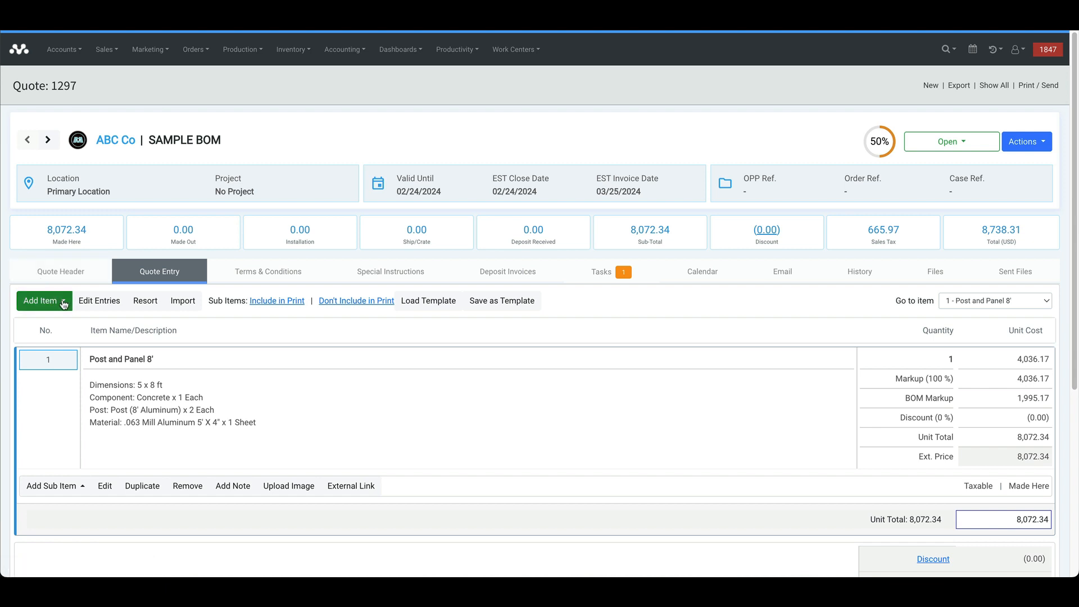
Add another BOM FreeForm item to the quote, load the Post and Panel 8' template into it, and check its labor and materials
click(70, 306)
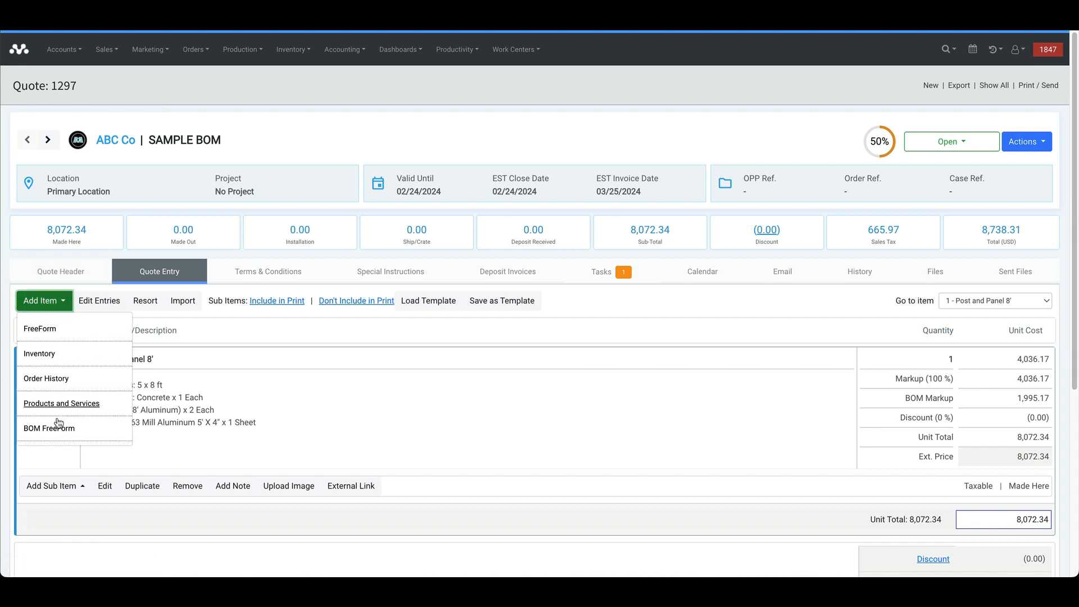
click(51, 428)
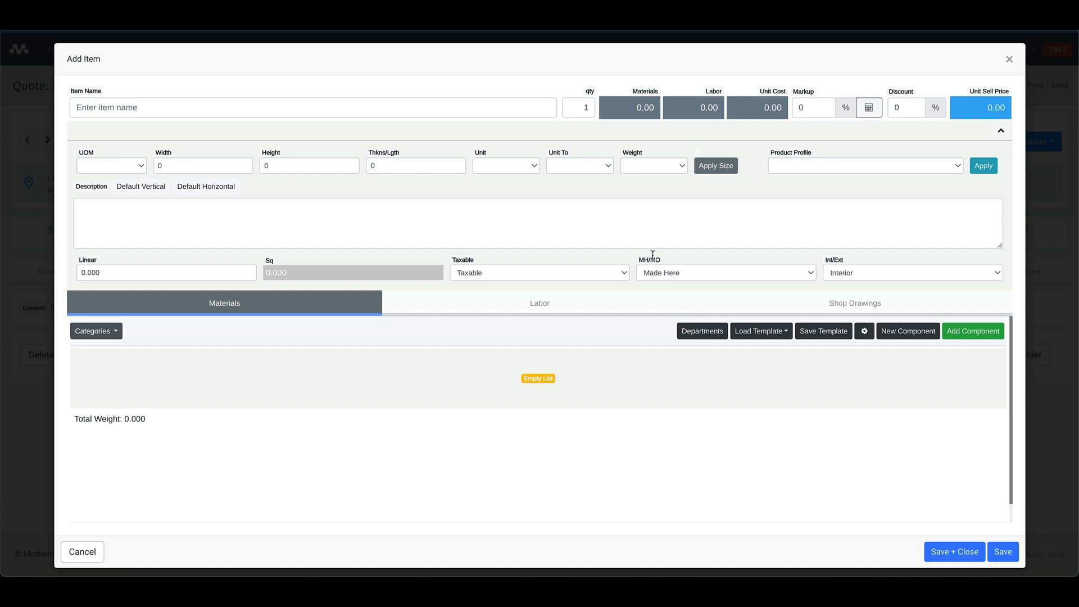
click(760, 332)
text(post)
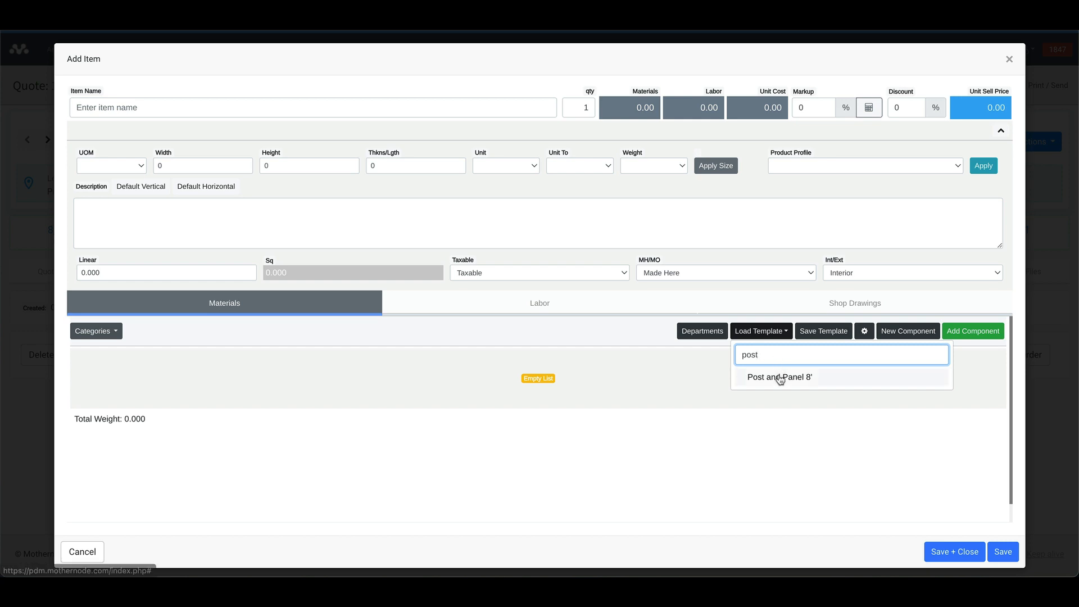
click(781, 374)
click(644, 75)
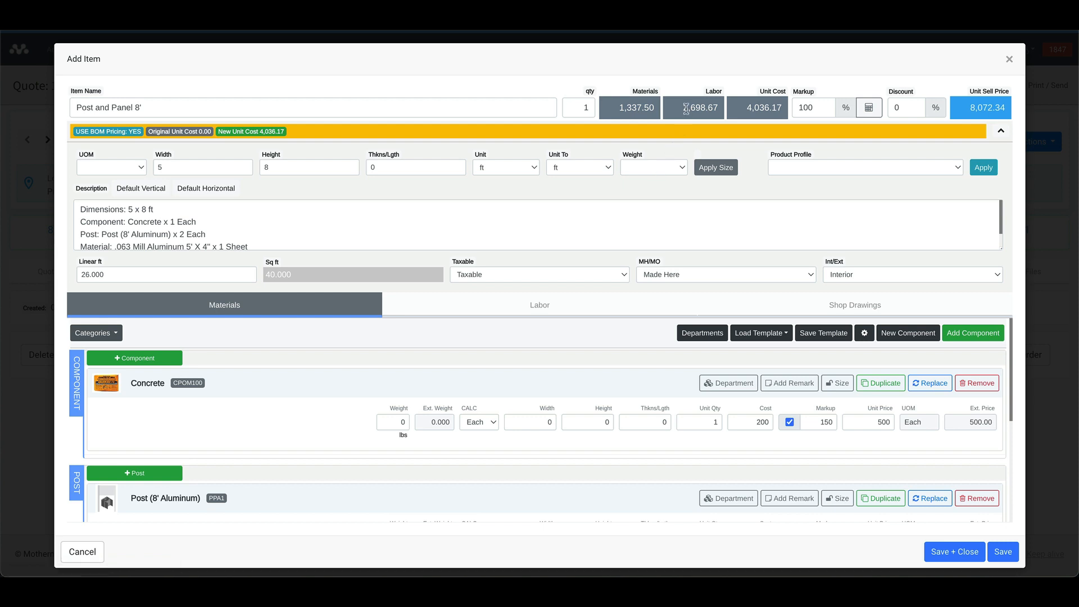
click(536, 306)
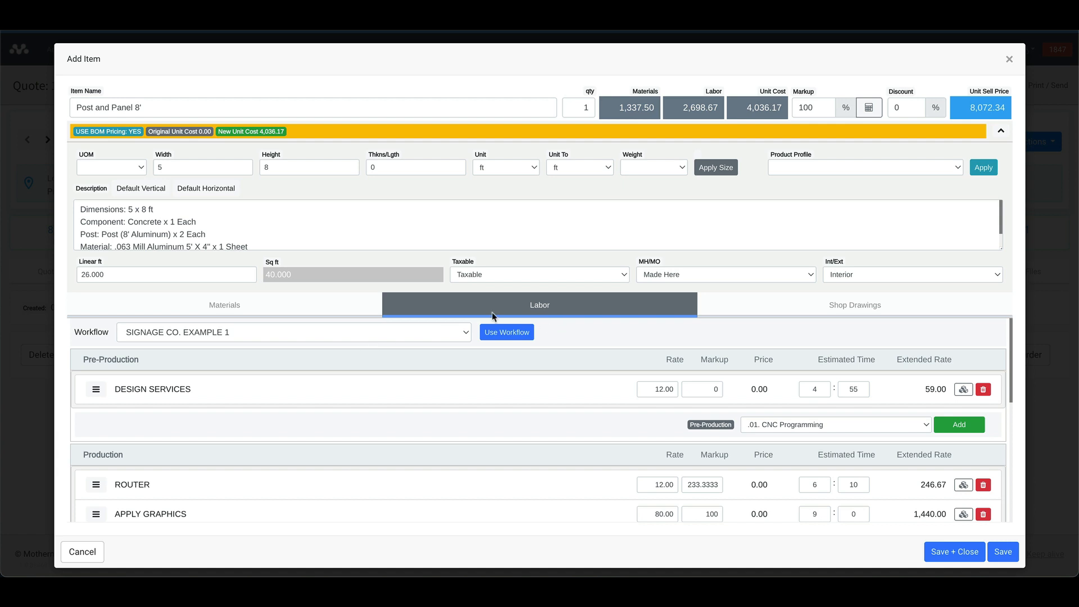
click(336, 310)
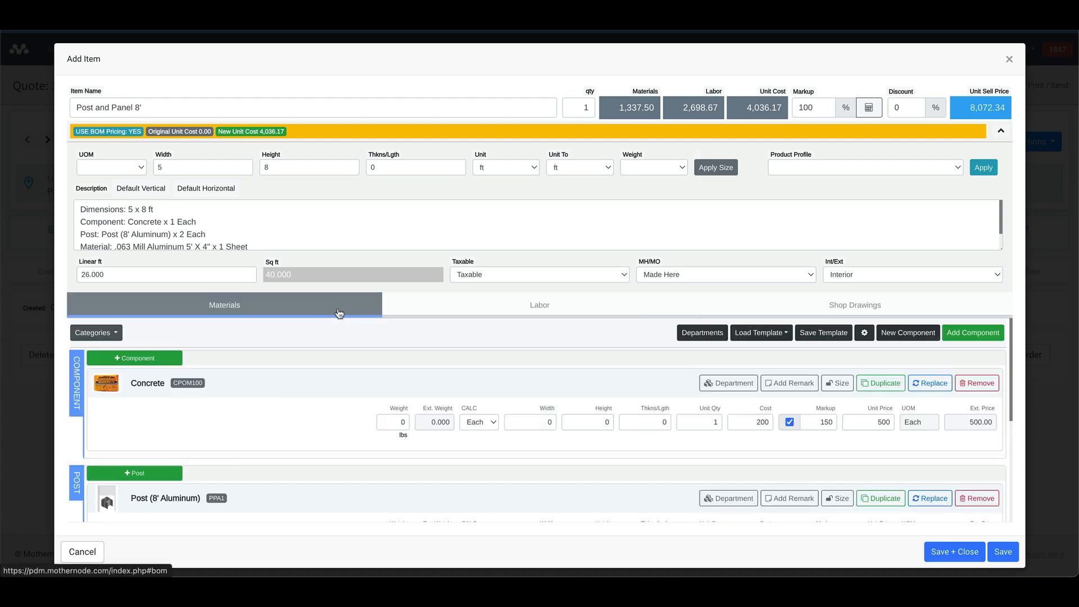
Replace the Post (8' Aluminum) component with Post (6' Aluminum), searching the components for "post"
scroll(483, 366, down, 1)
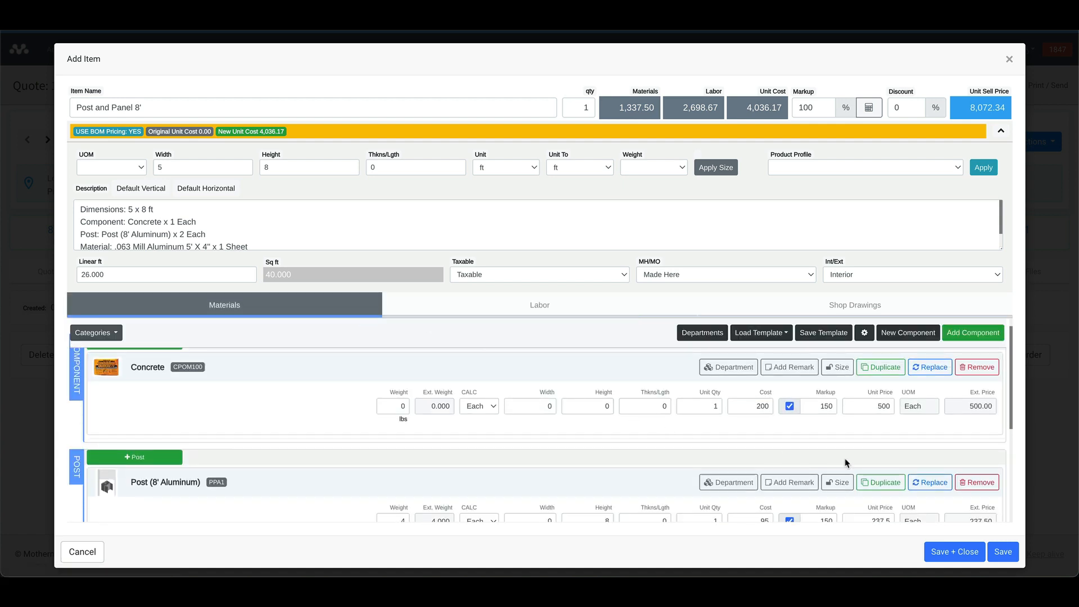
scroll(171, 478, down, 2)
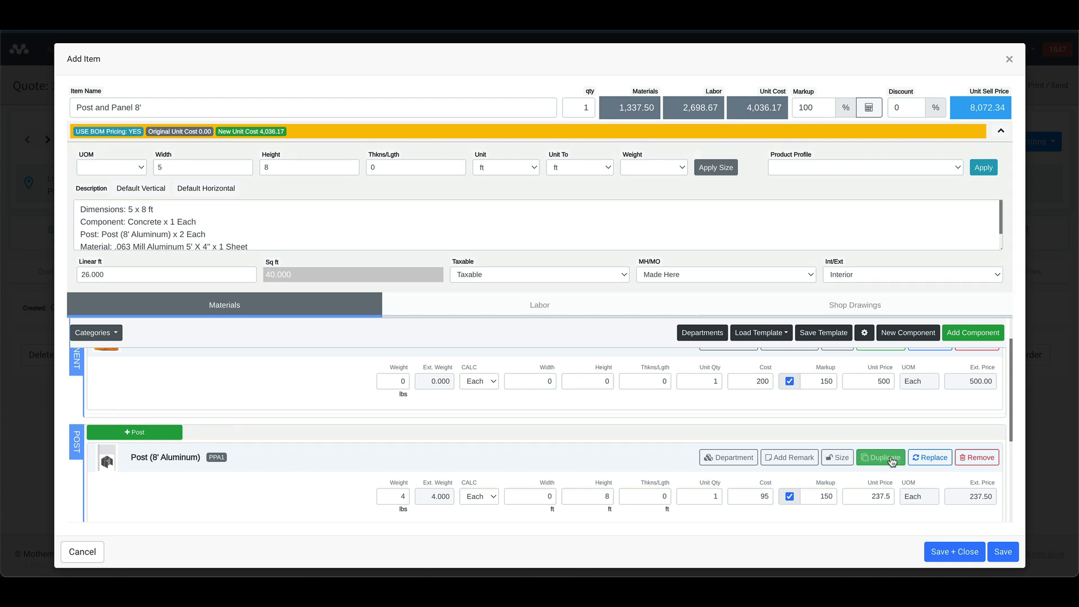
click(916, 458)
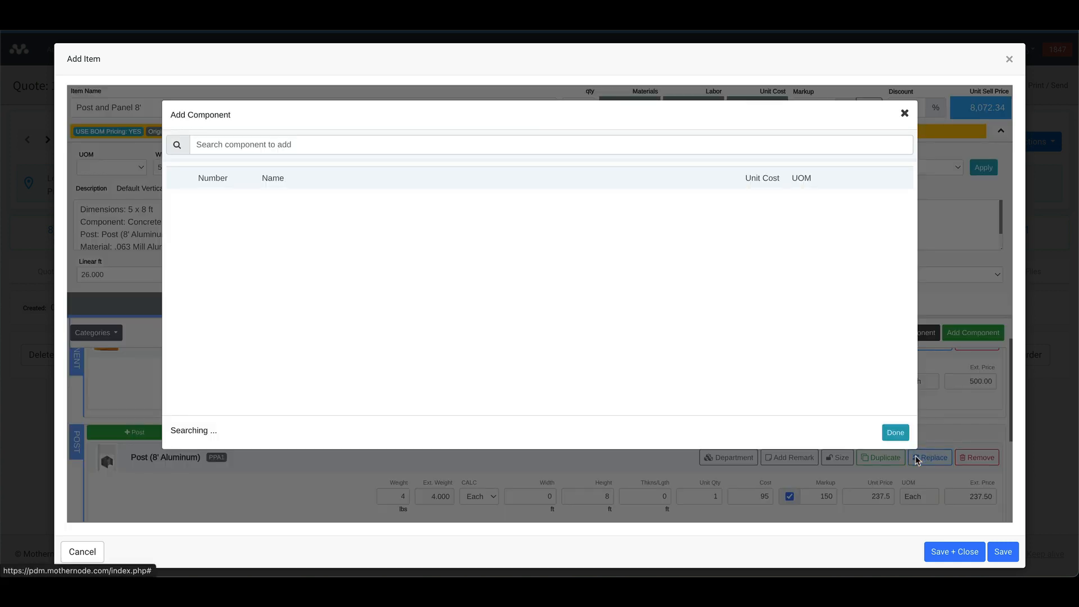
click(304, 148)
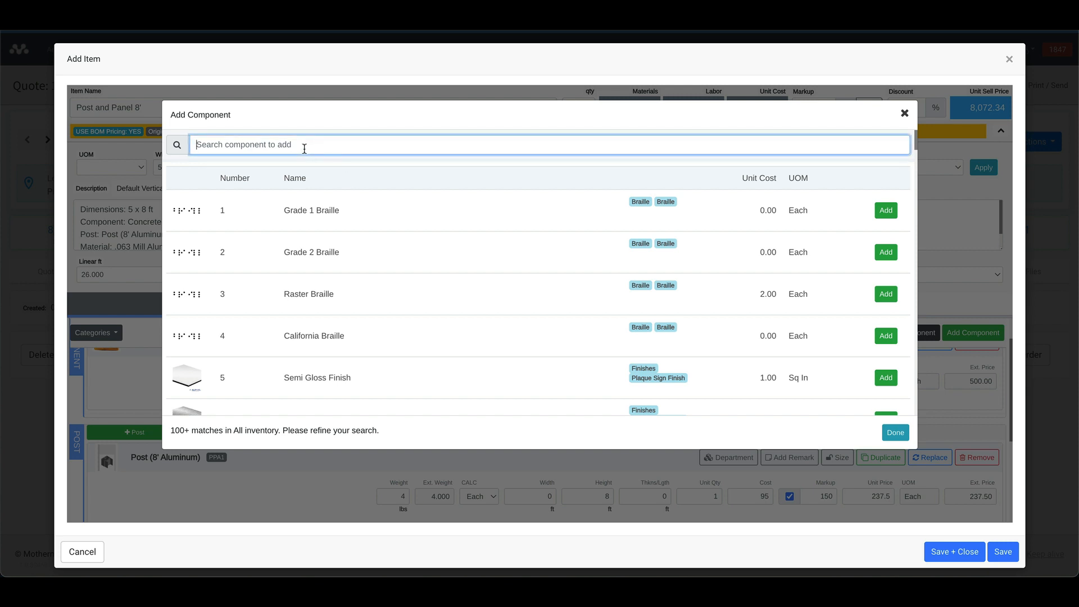
text(p)
key(BackSpace)
key(BackSpace)
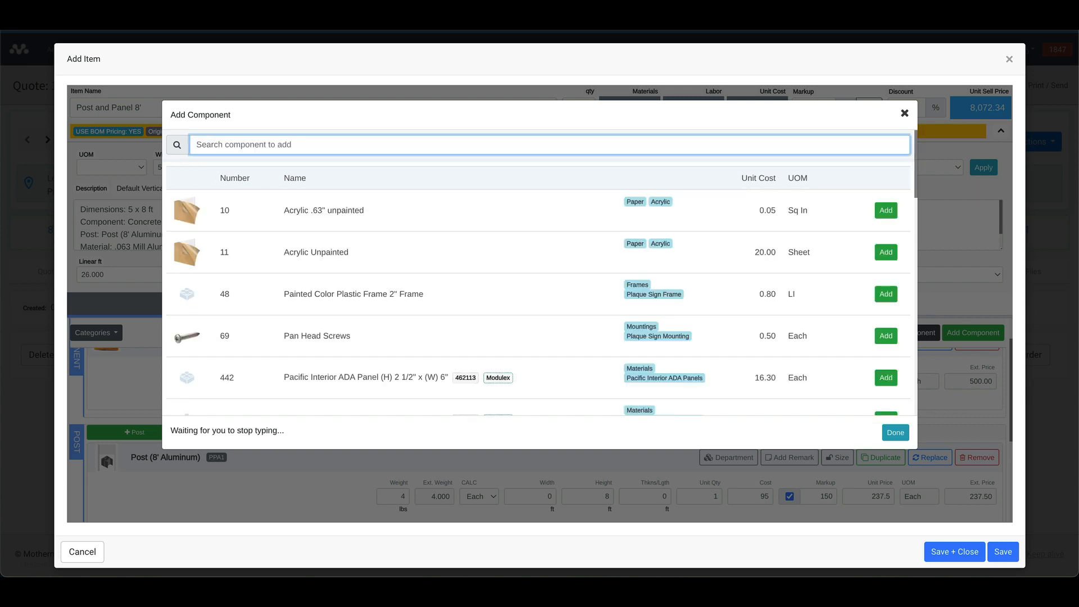
text(post)
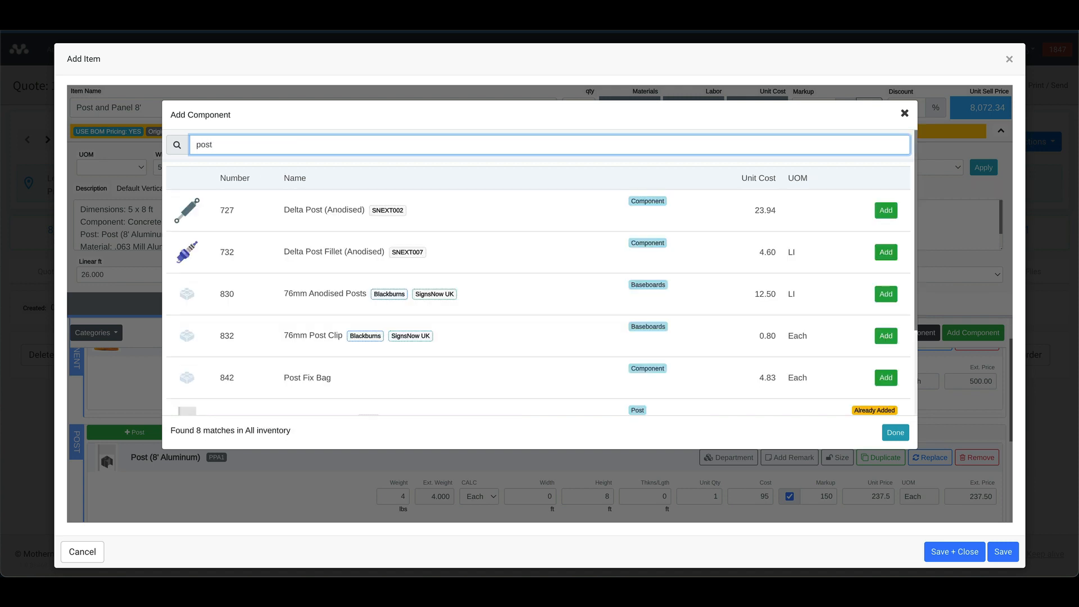
scroll(372, 221, down, 2)
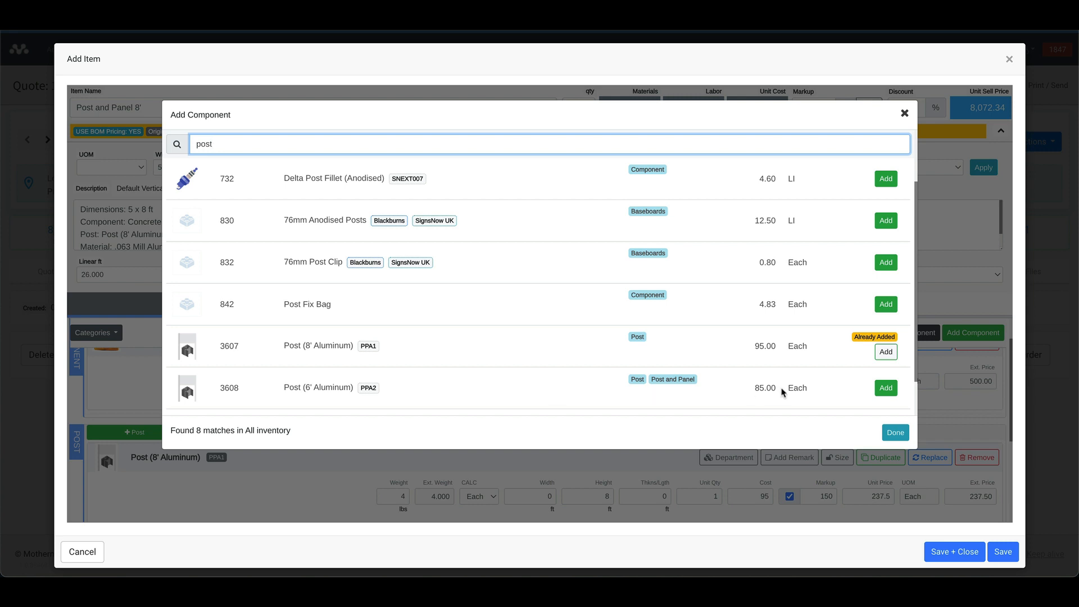
click(883, 393)
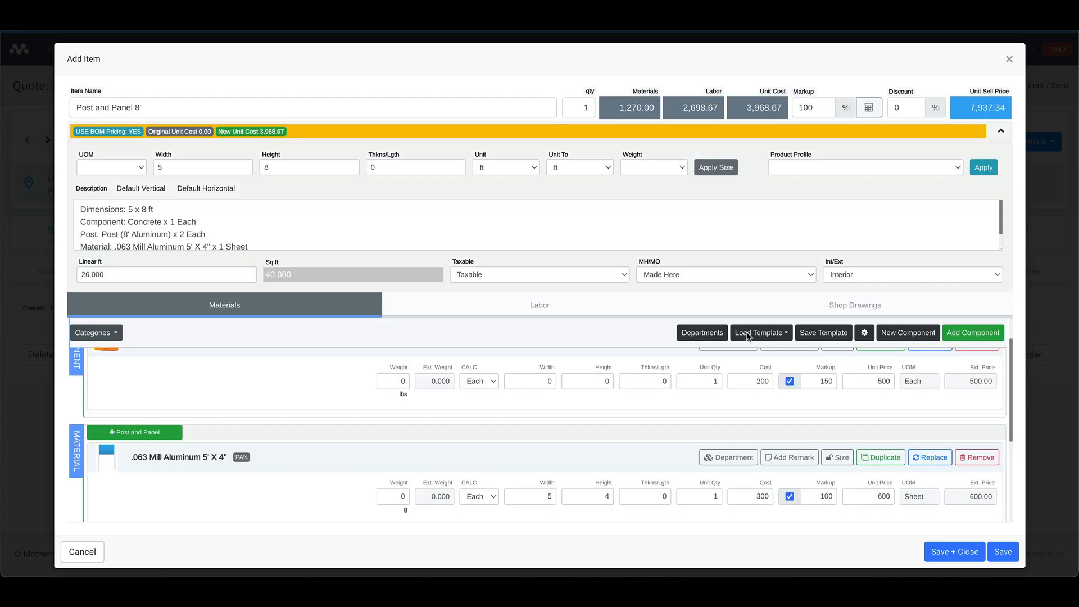
Collapse the item details and set the unit quantity of the Post (6' Aluminum) component to 2
scroll(234, 416, up, 1)
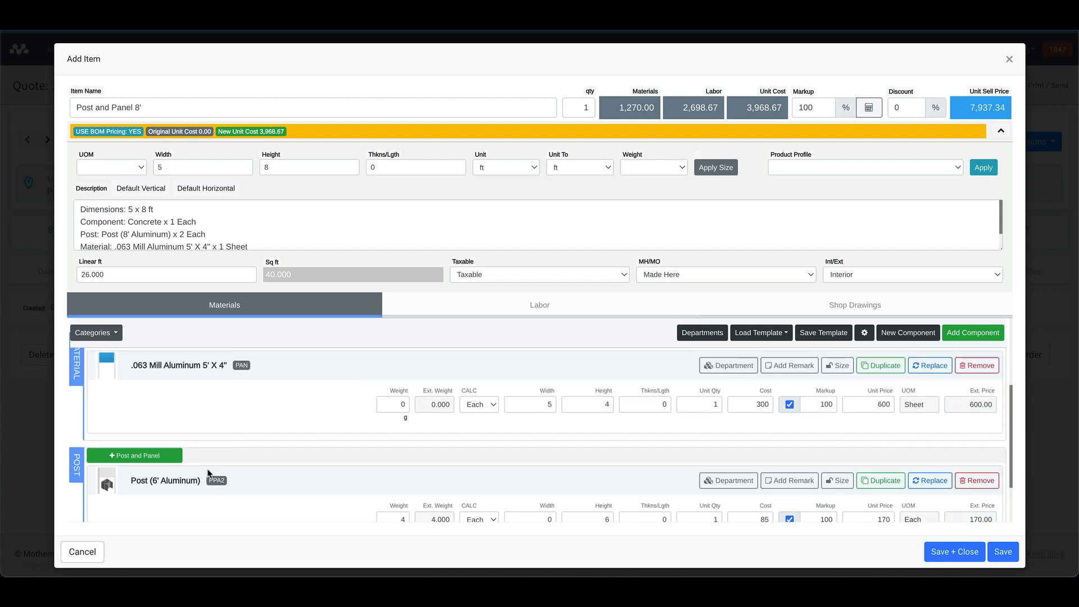
scroll(250, 488, down, 3)
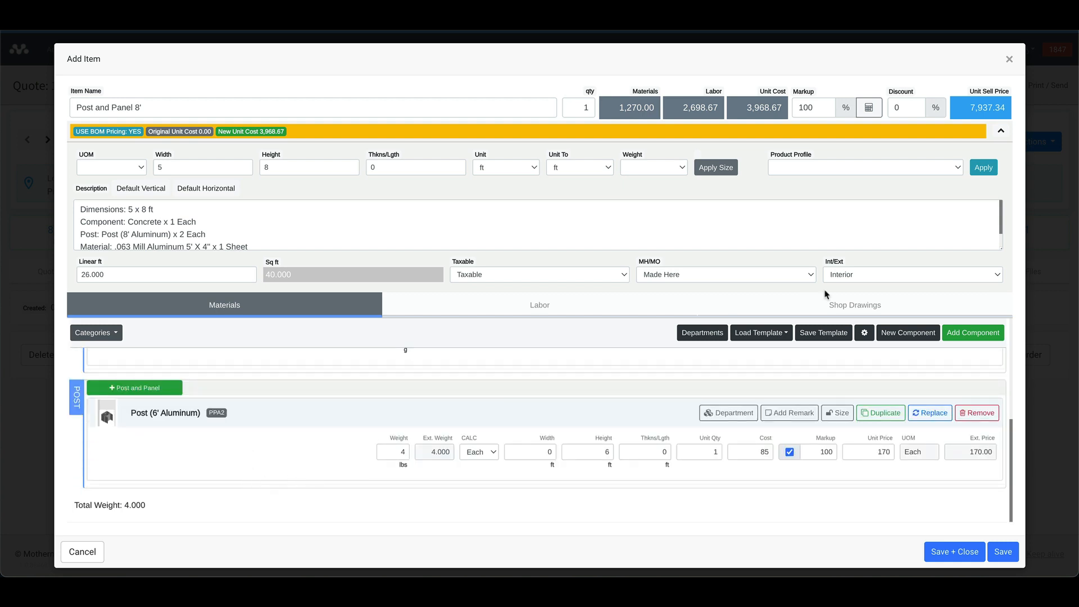
click(999, 133)
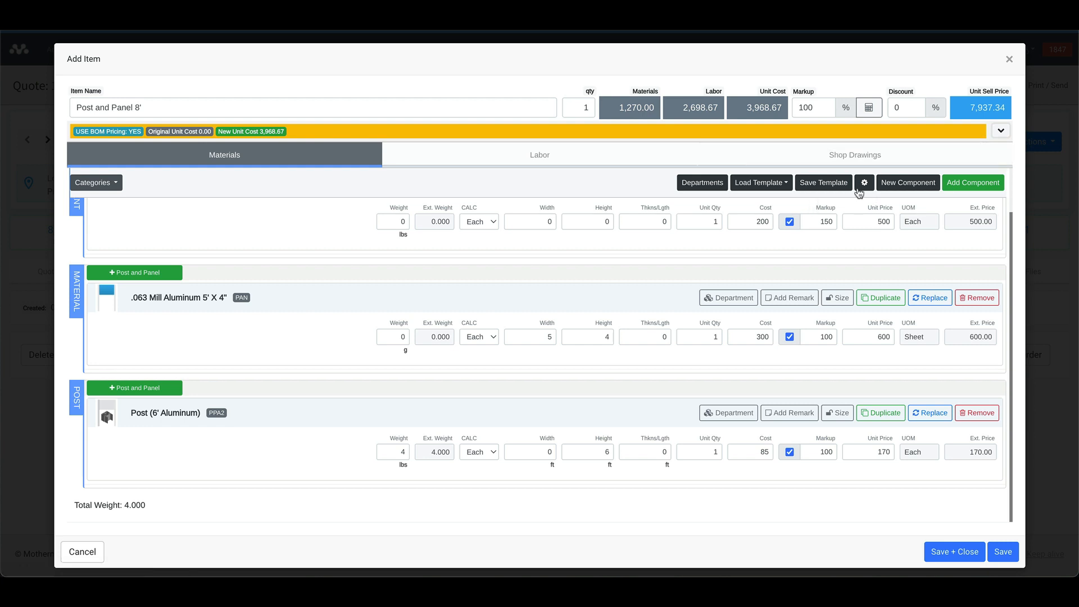
scroll(279, 277, up, 1)
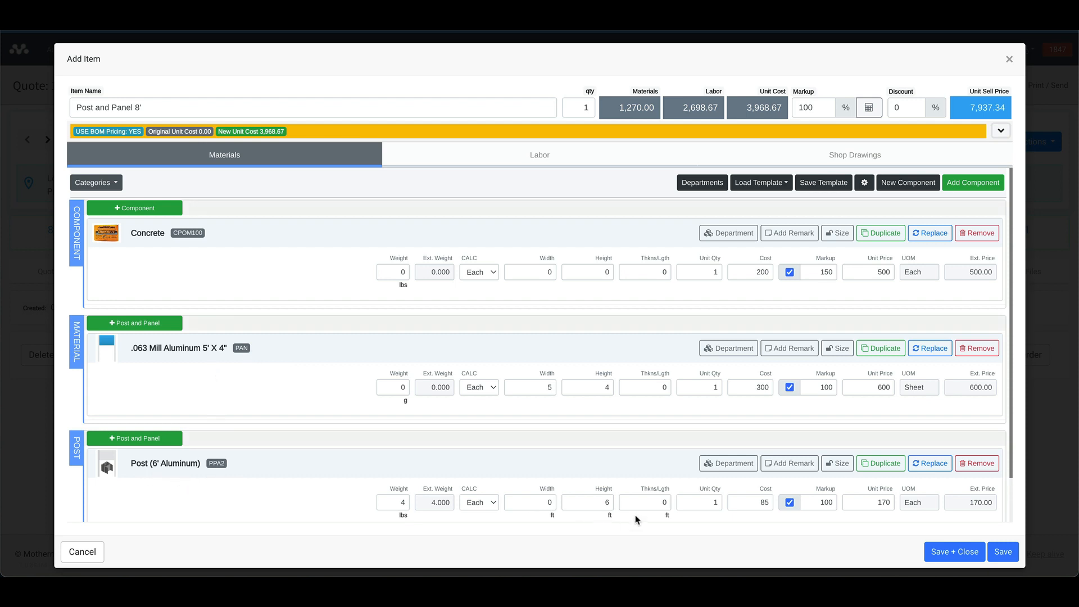
click(703, 502)
text(2)
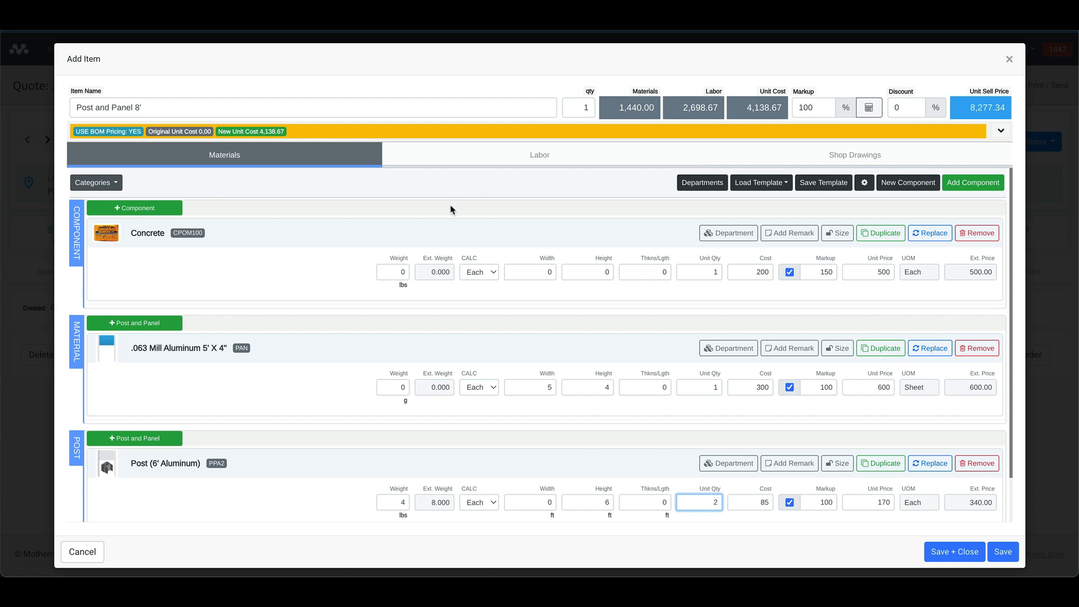
Expand the item details, set the height to 6 ft, and regenerate the description with the default vertical layout
click(999, 133)
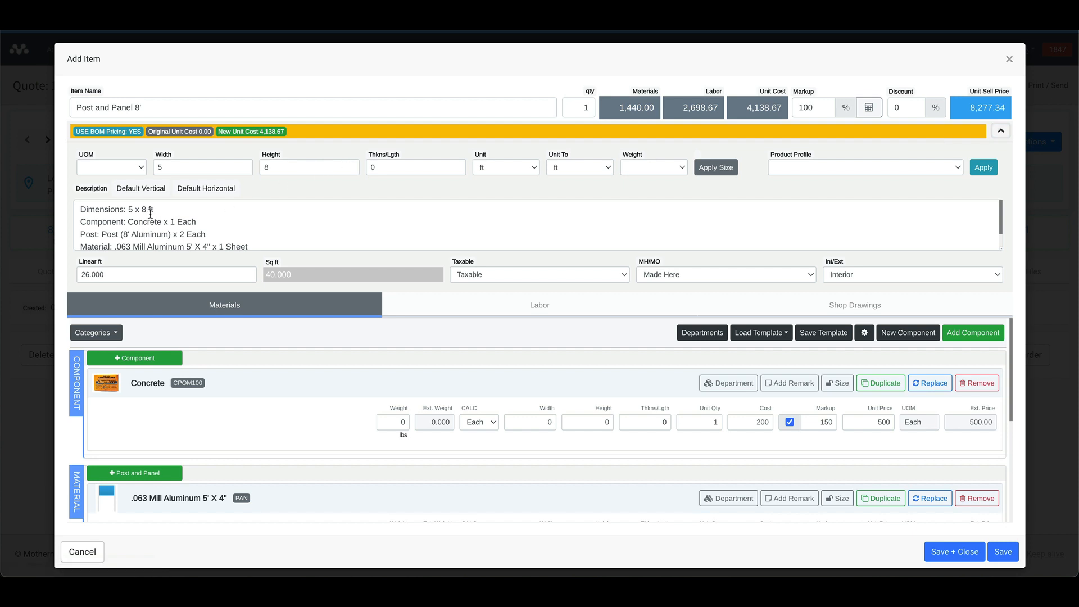
drag(268, 174, 247, 169)
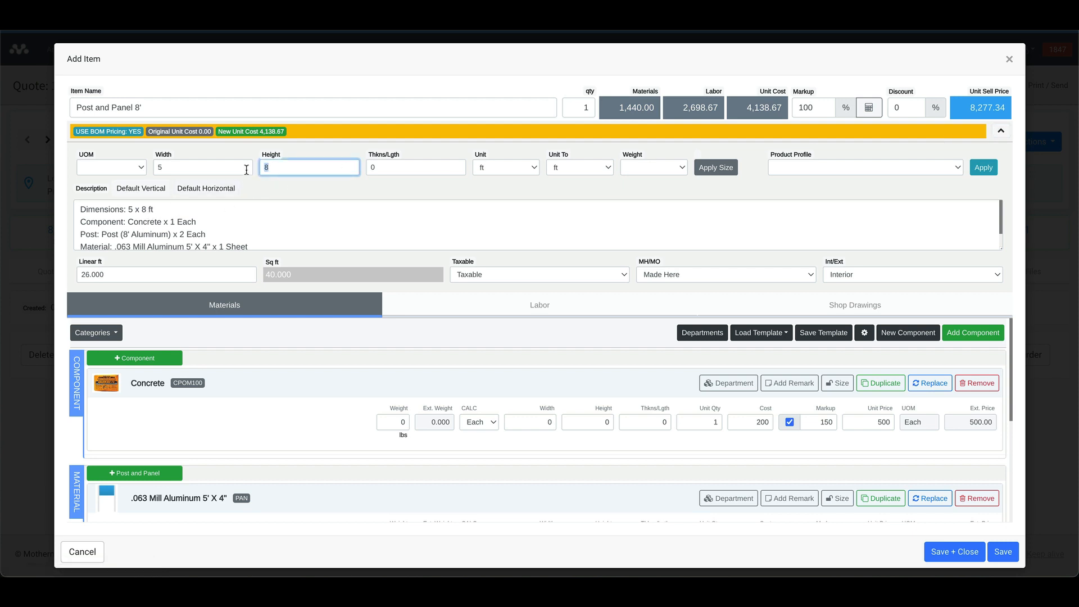
click(152, 190)
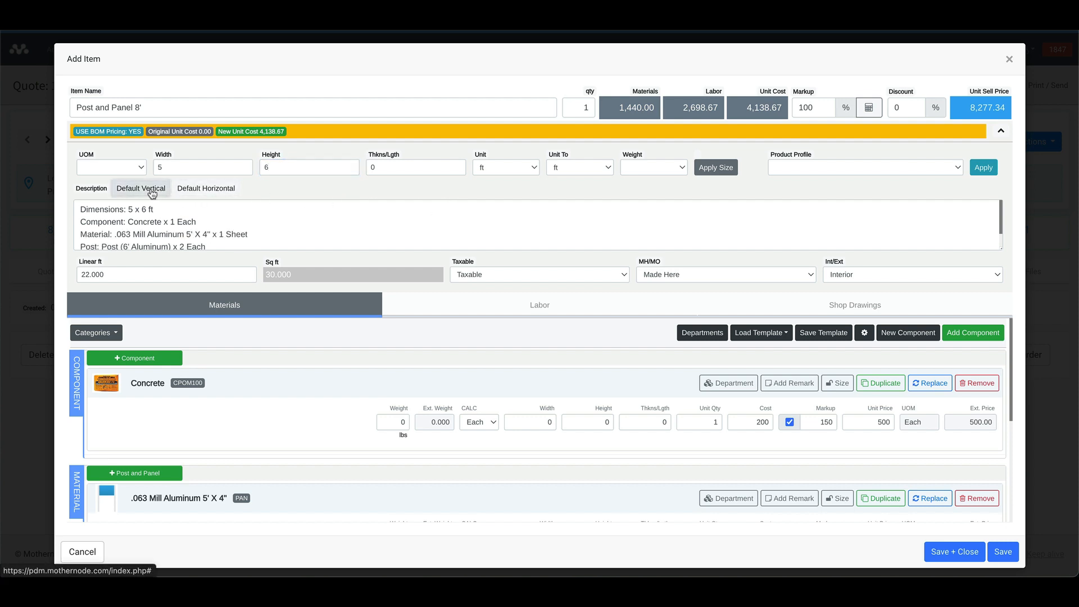
scroll(198, 242, down, 1)
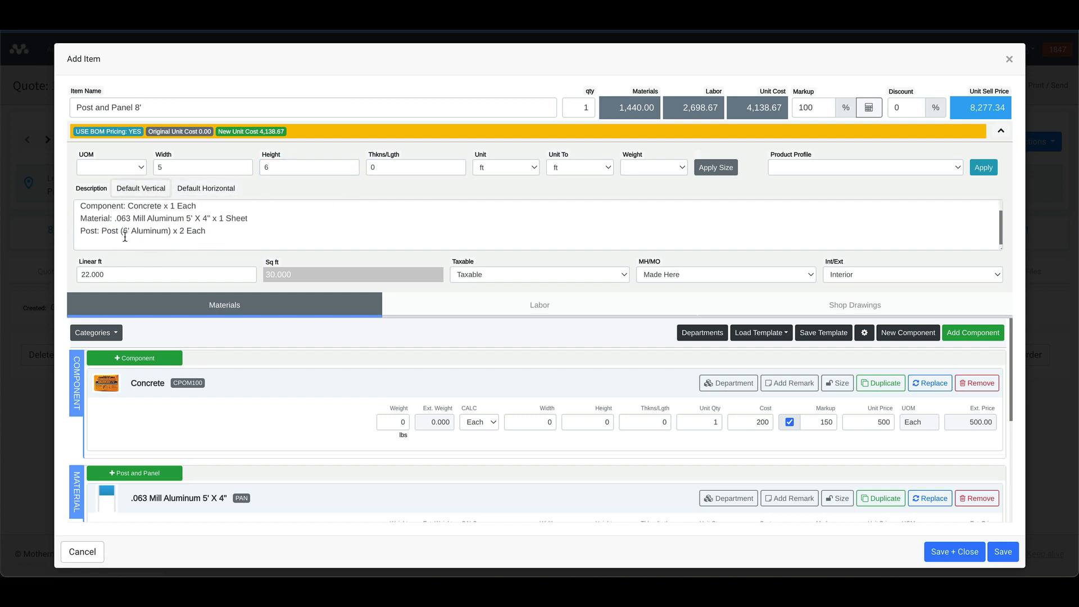
scroll(129, 230, up, 1)
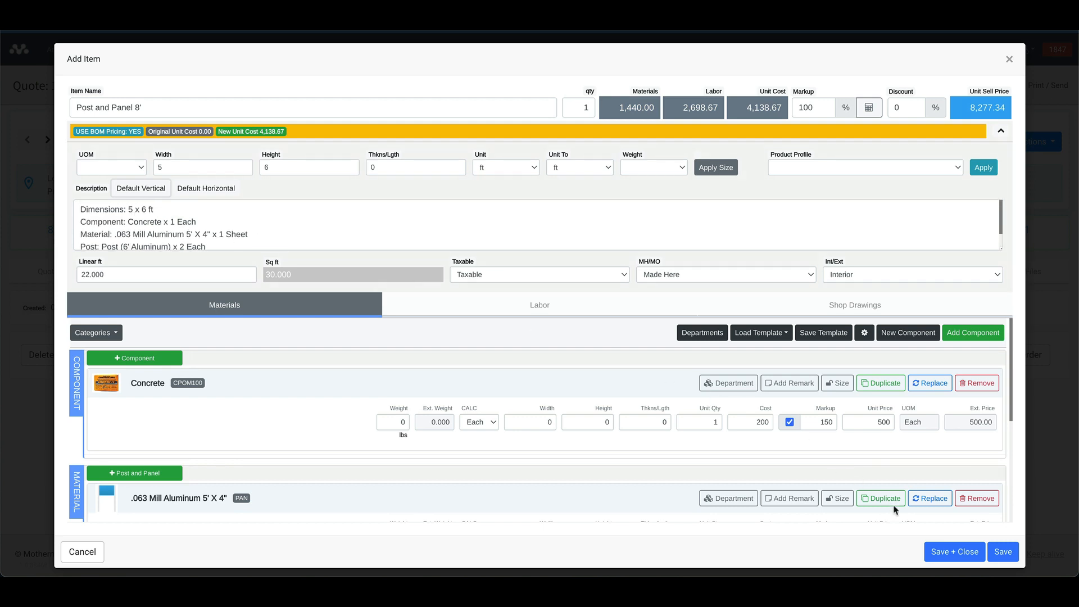
Save the item's current material and labor as a new BOM template named "Post and Panel 8'" and open the list of loadable templates
click(950, 552)
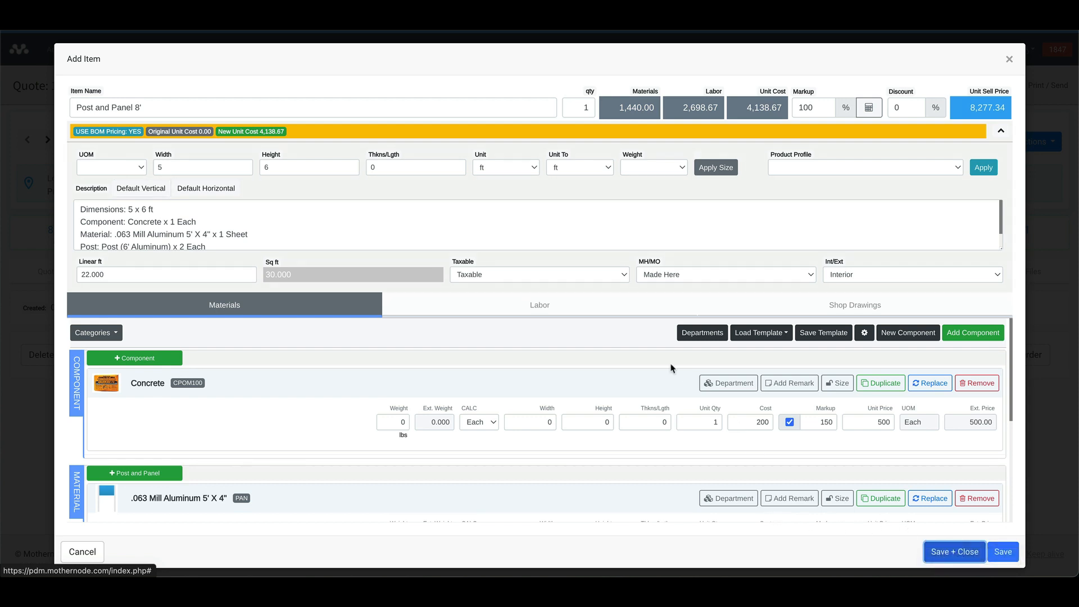
click(810, 335)
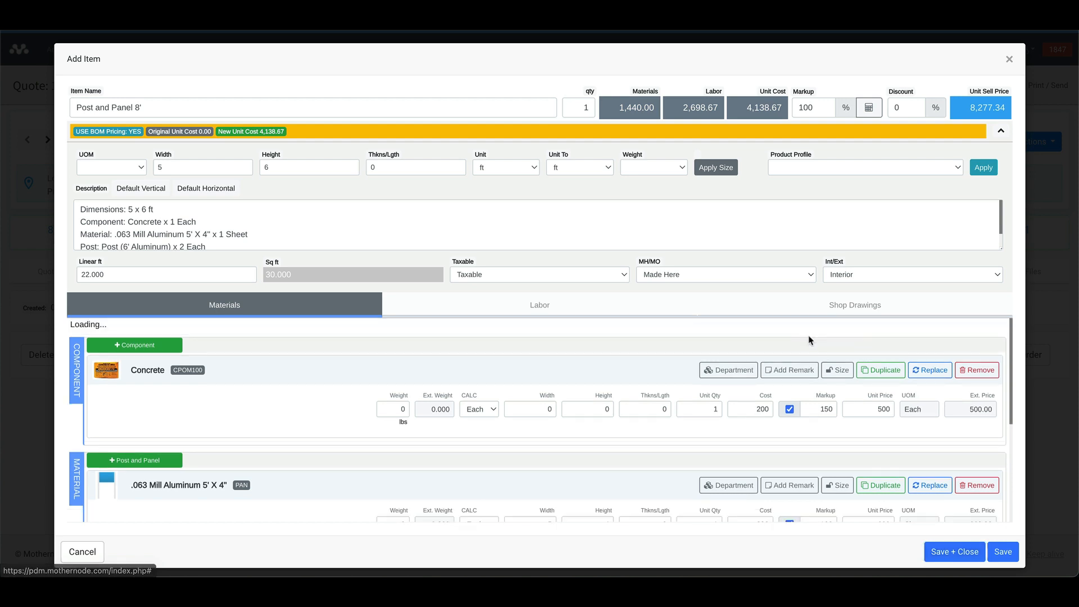
click(228, 392)
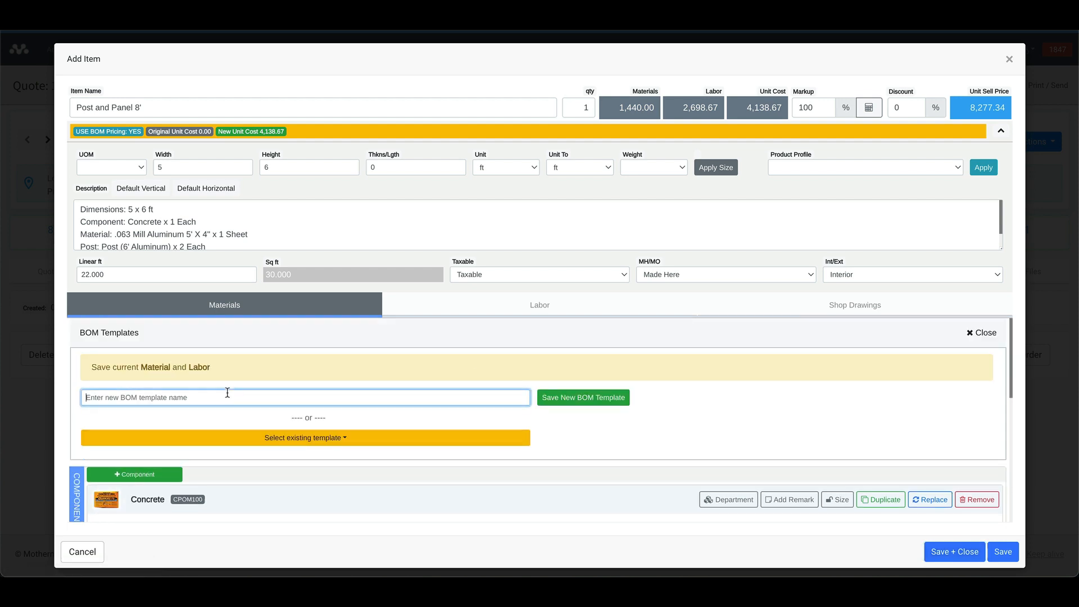
text(Post and Panel 8')
click(582, 398)
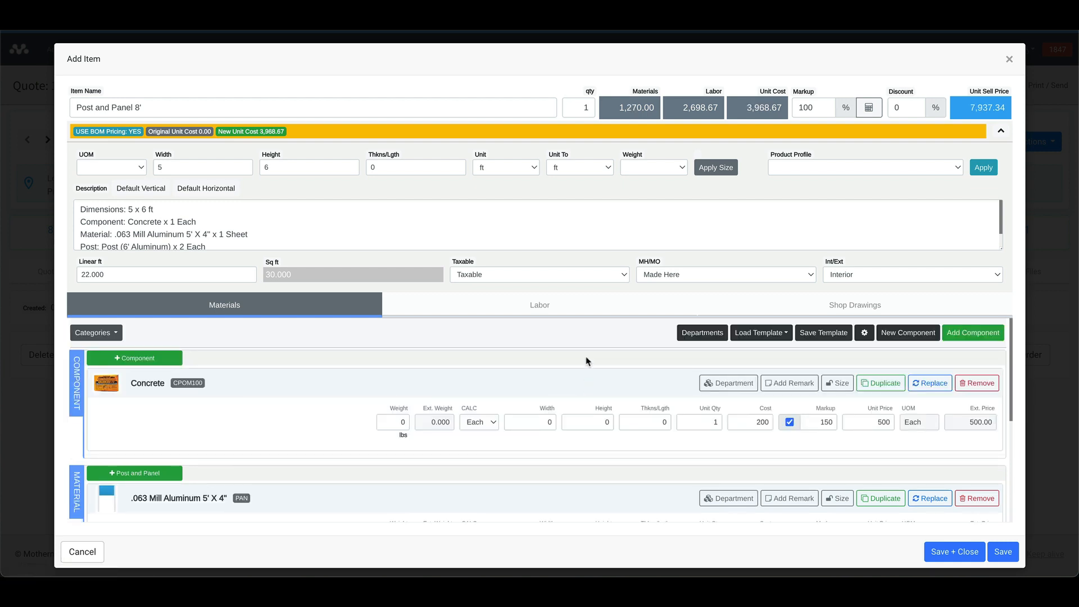
click(762, 333)
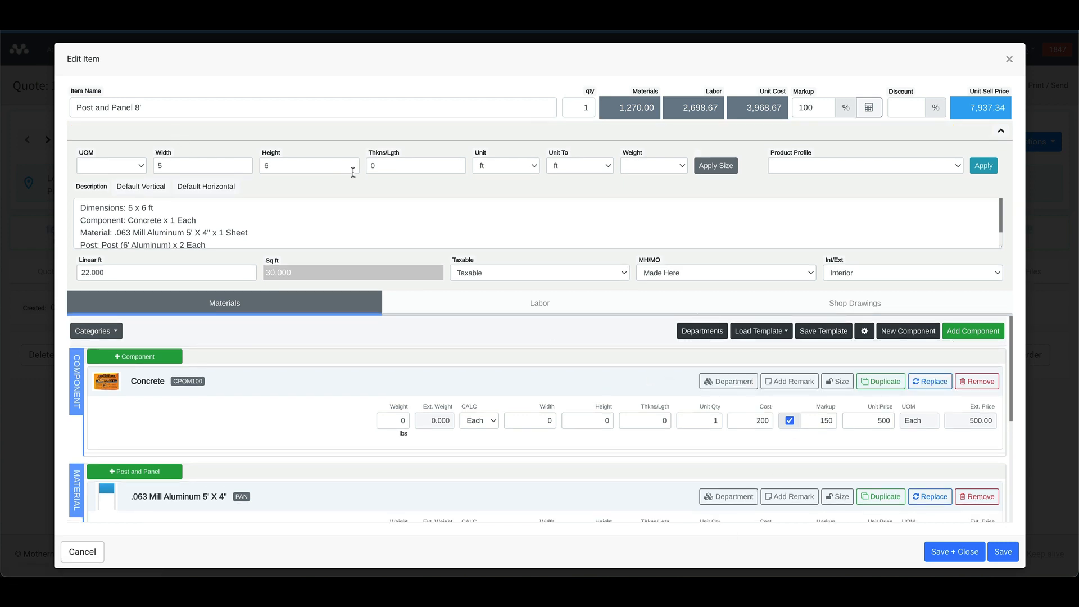
Rename the item as "Post and Panel 6'", save and close it, and review both post and panel items and the quote totals
click(141, 108)
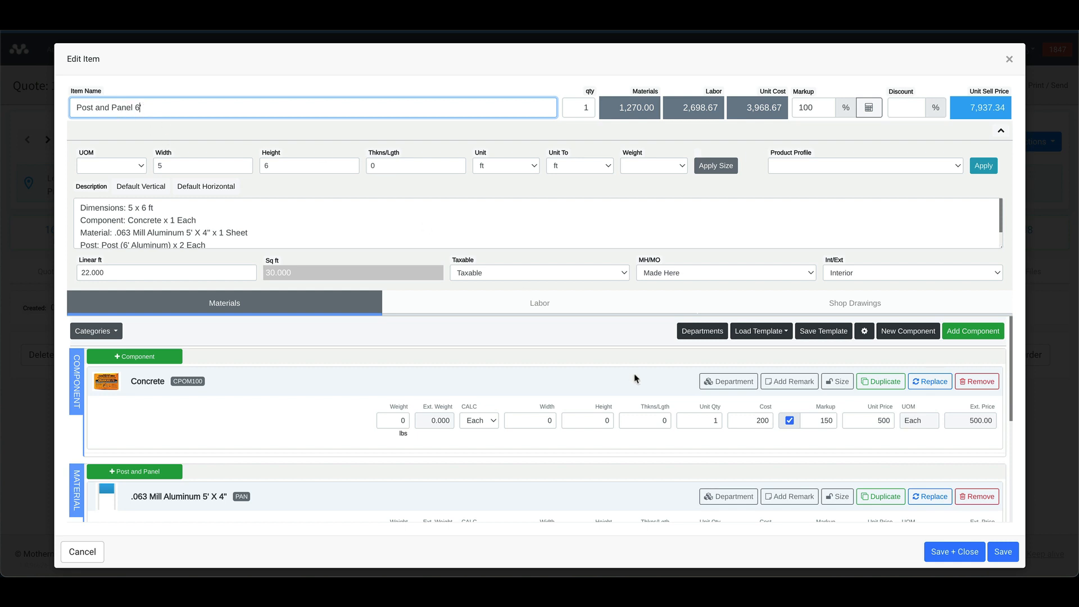
click(951, 554)
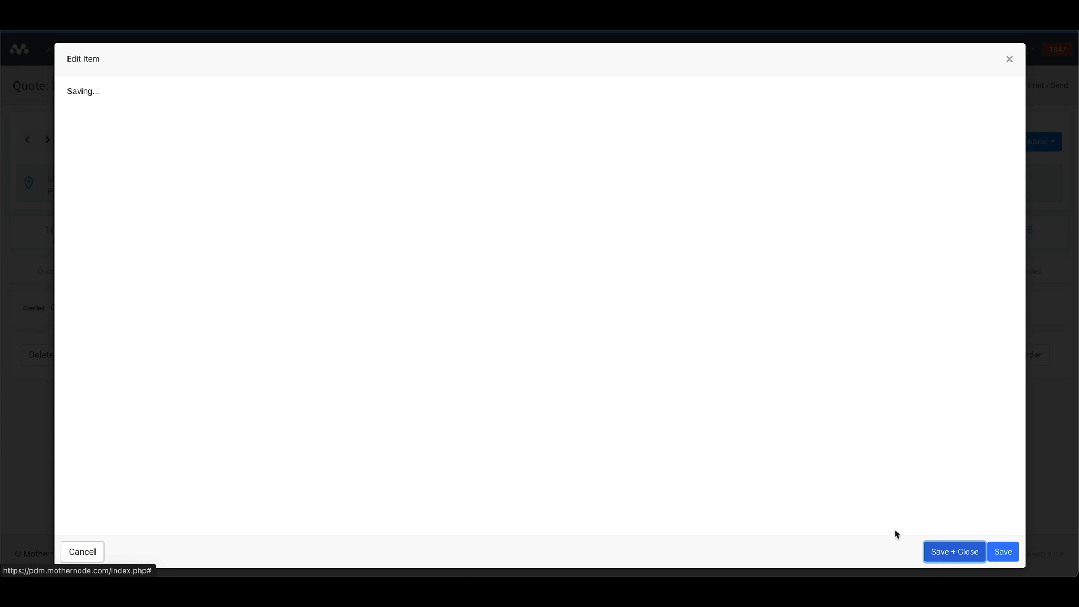
scroll(164, 436, down, 2)
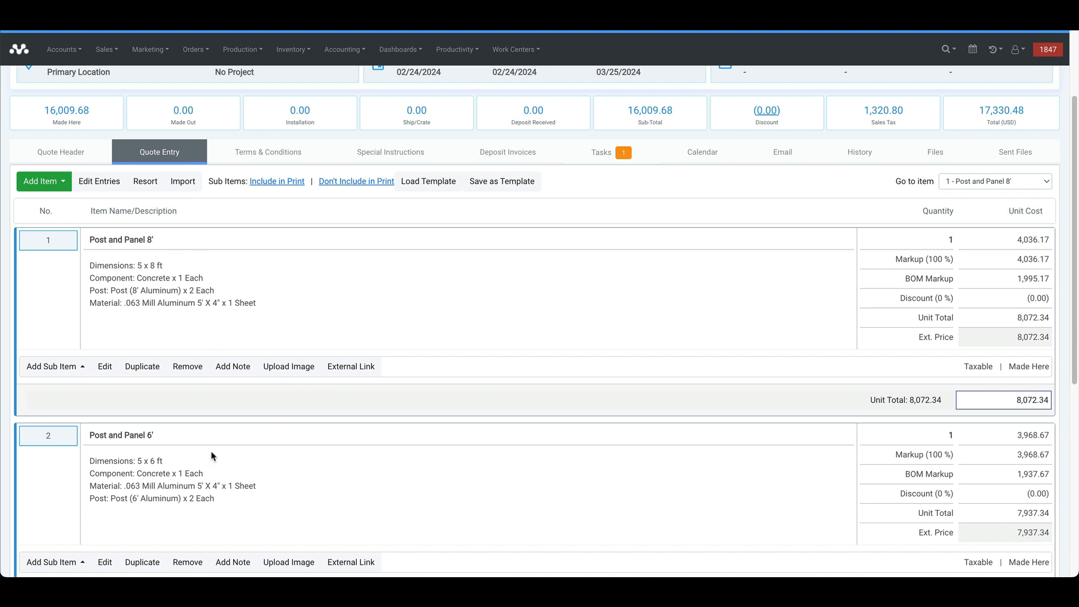
scroll(372, 443, up, 1)
scroll(371, 441, up, 1)
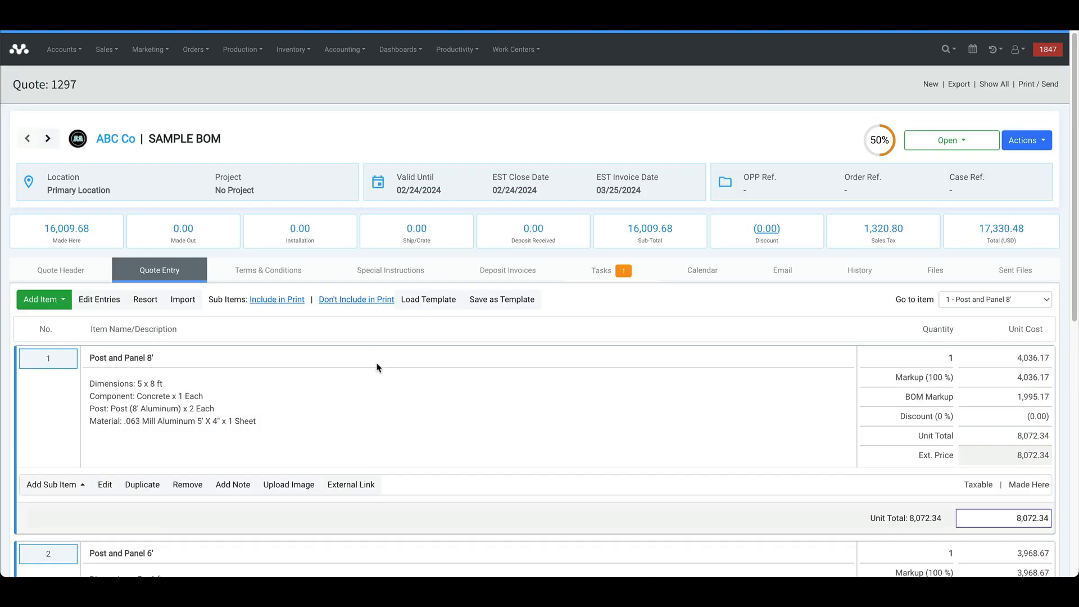
scroll(427, 310, down, 1)
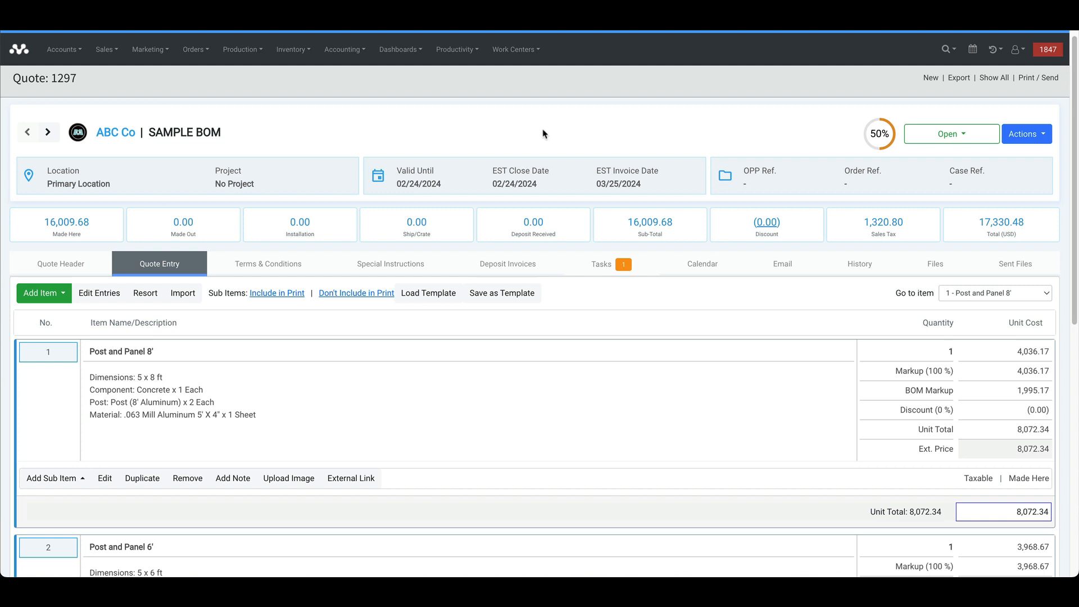
scroll(542, 135, down, 6)
scroll(764, 416, down, 2)
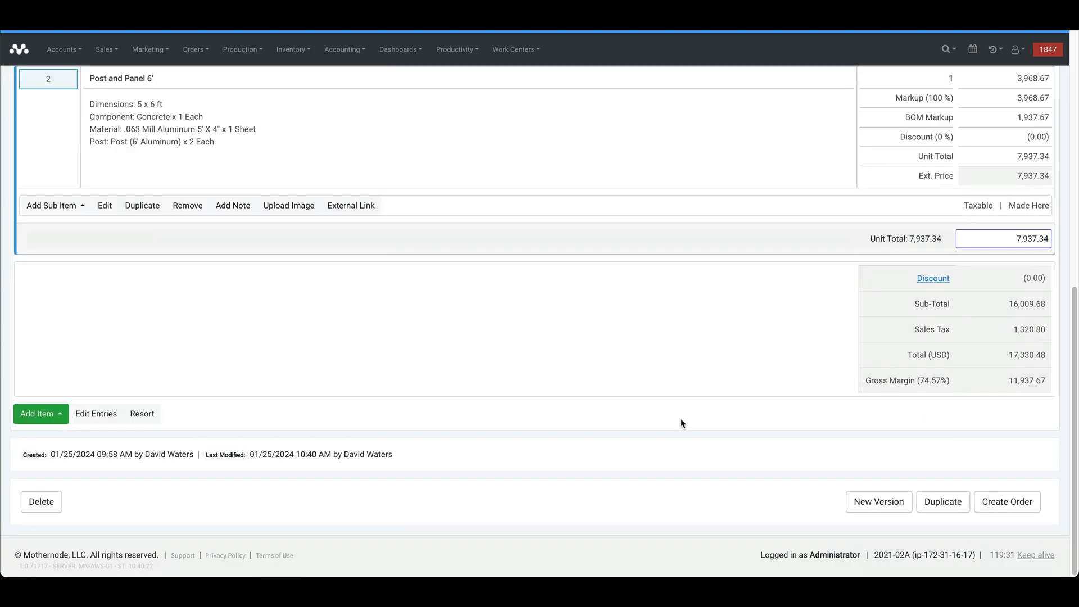
click(535, 6)
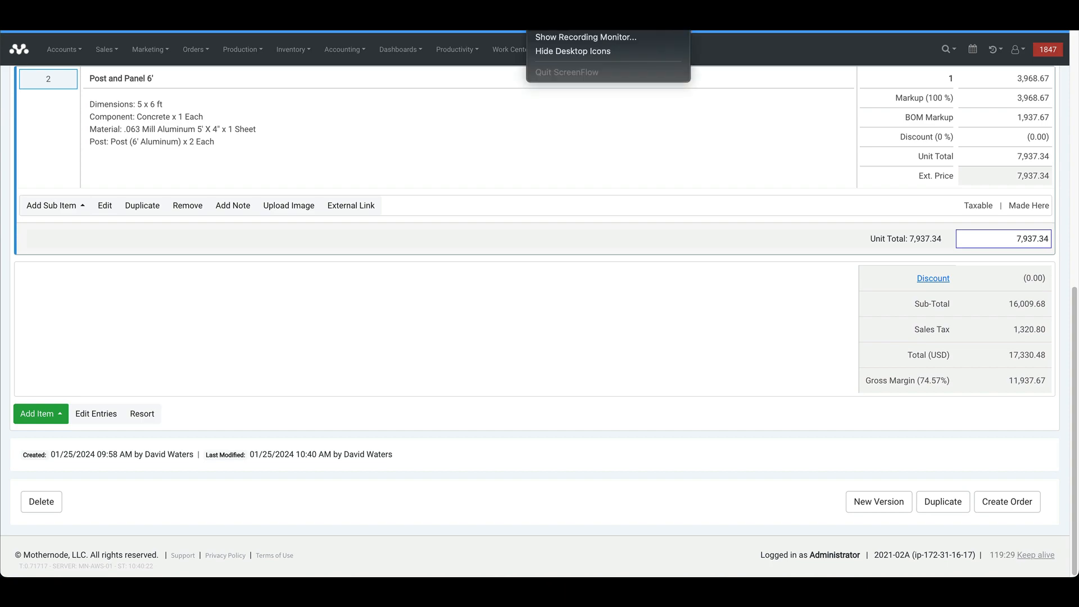